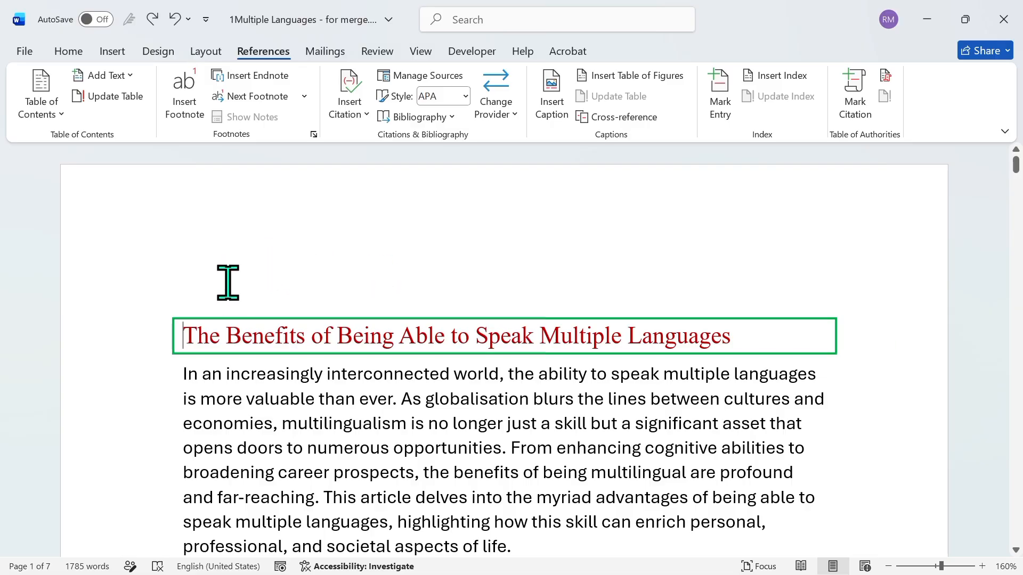
Insert a Next Page section break before the article title and place the cursor on the new blank first page
left_click(207, 52)
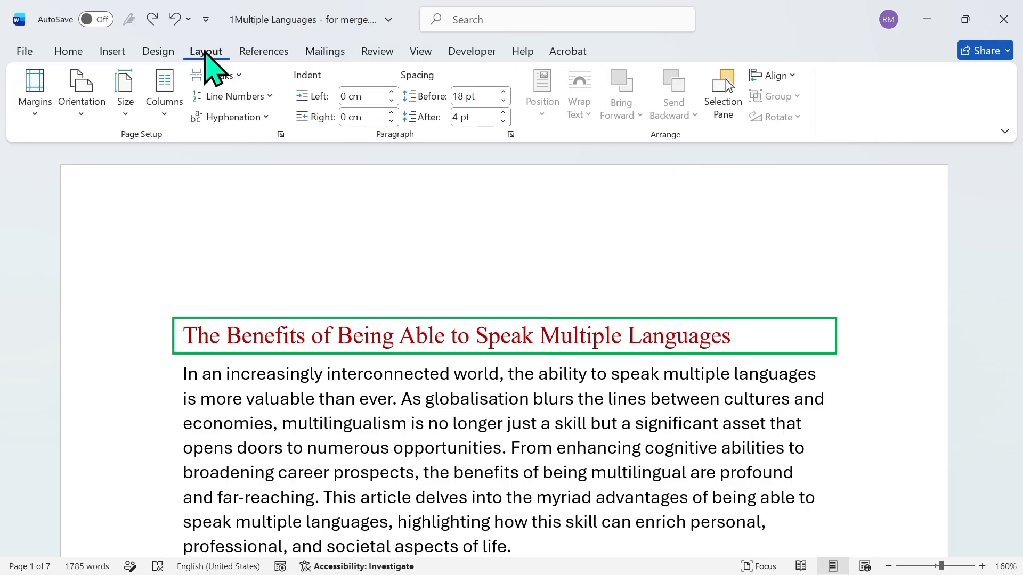
left_click(233, 75)
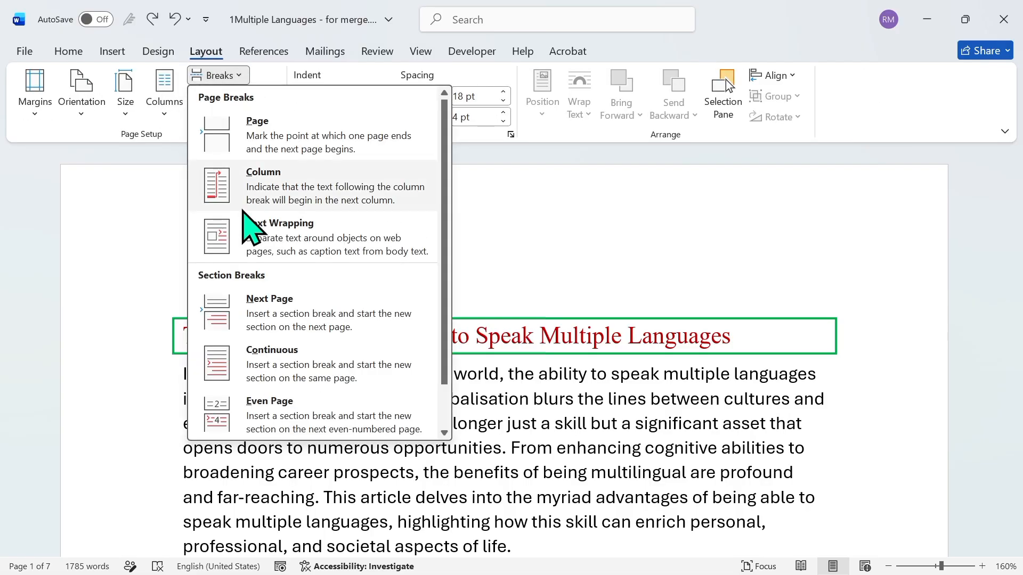
left_click(257, 322)
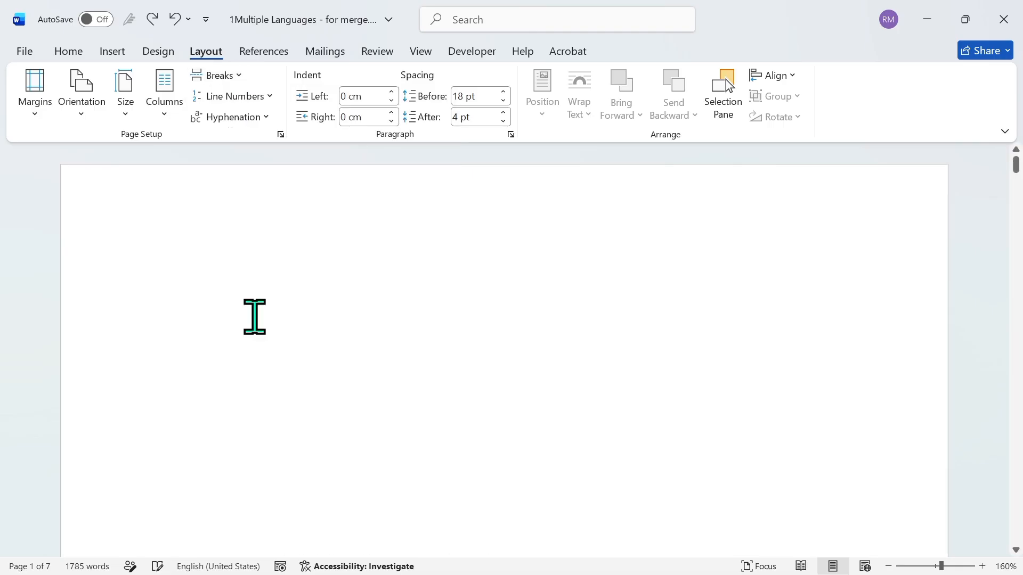
left_click(1019, 181)
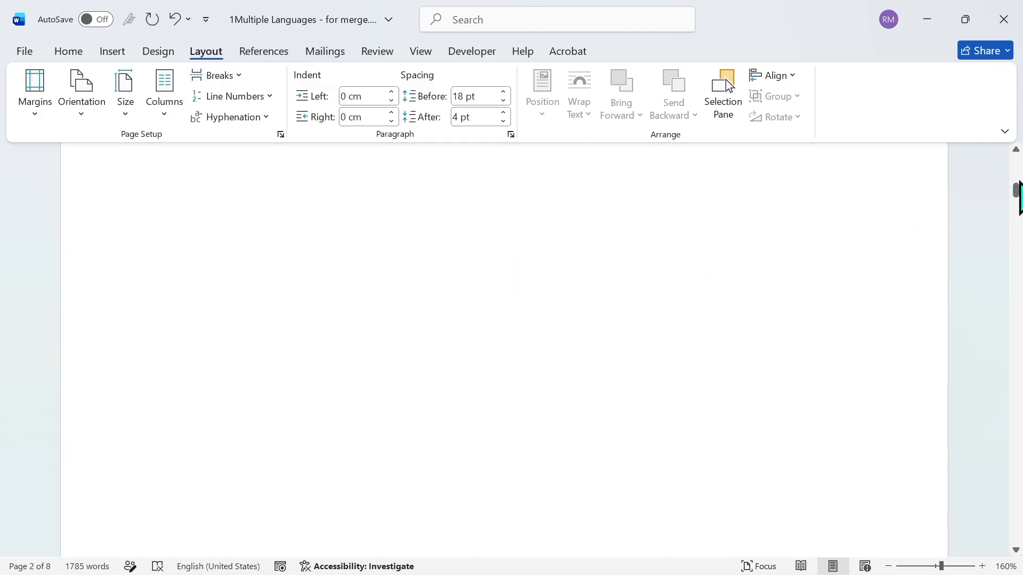
left_click(1018, 174)
left_click_drag(1017, 174, 1018, 161)
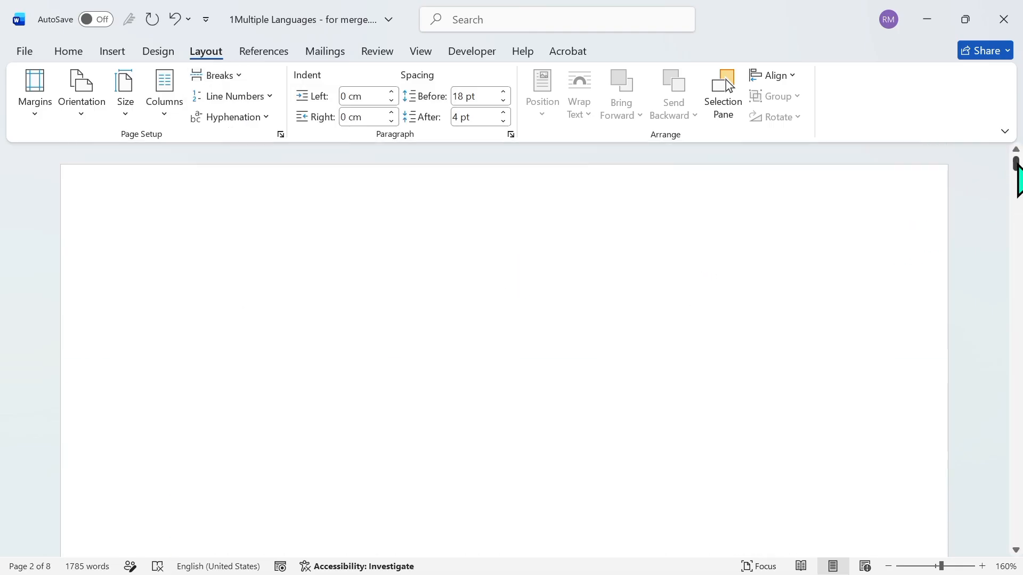
left_click(271, 232)
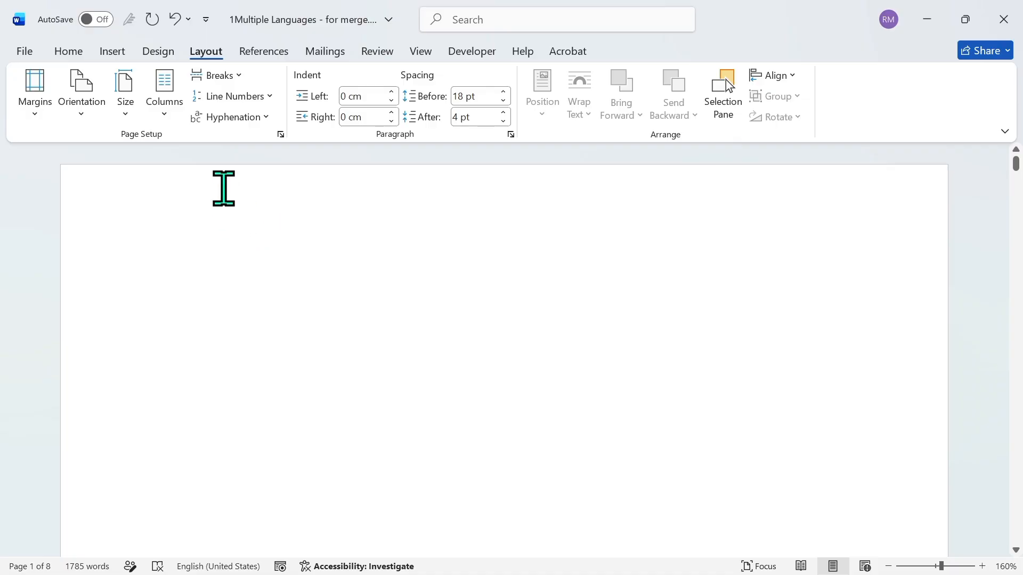
Examine the style applied to the article title and the heading styles available in the Styles list and style gallery
left_click(267, 55)
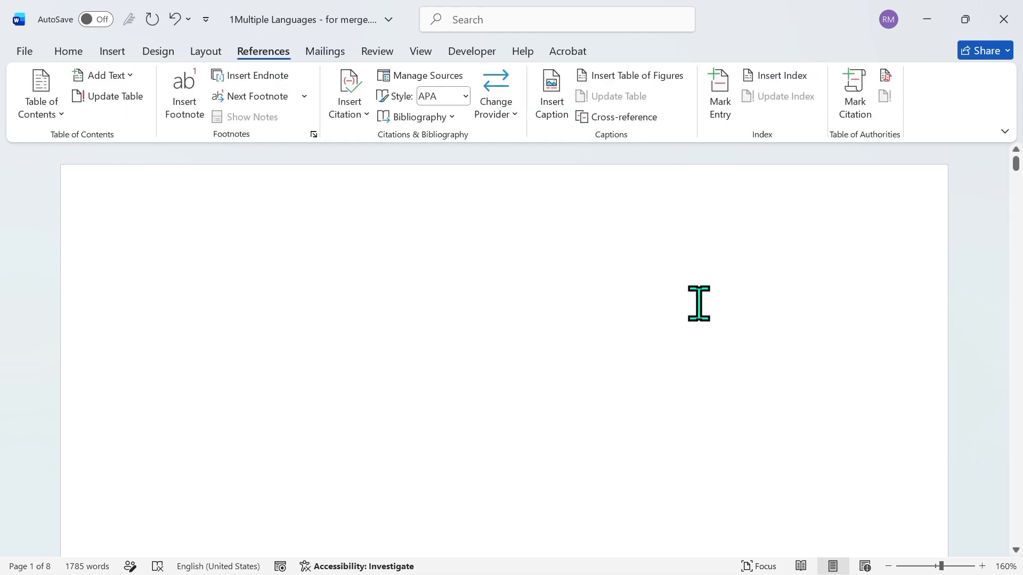
scroll(1019, 448, "down", 1)
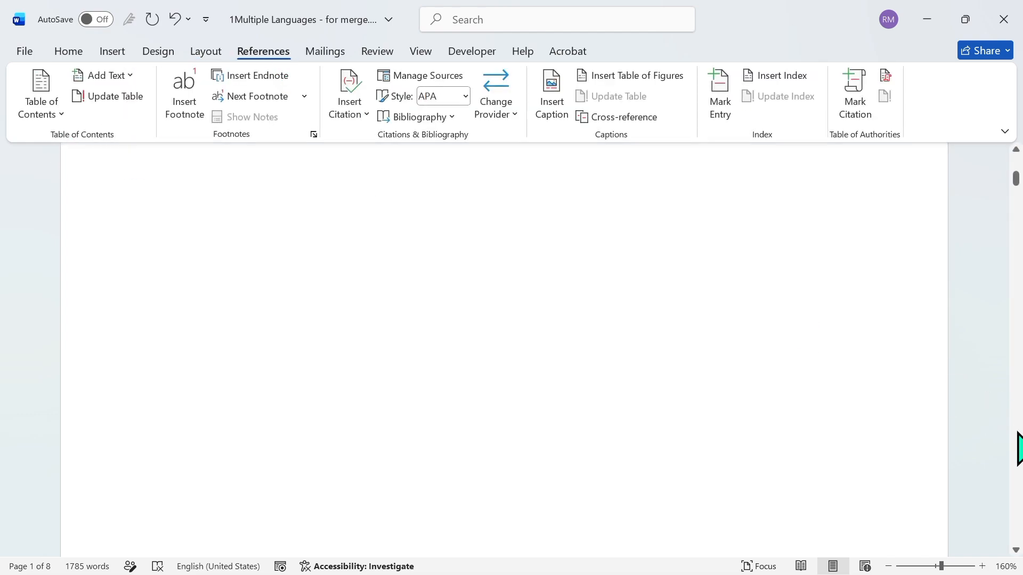
scroll(1019, 447, "down", 5)
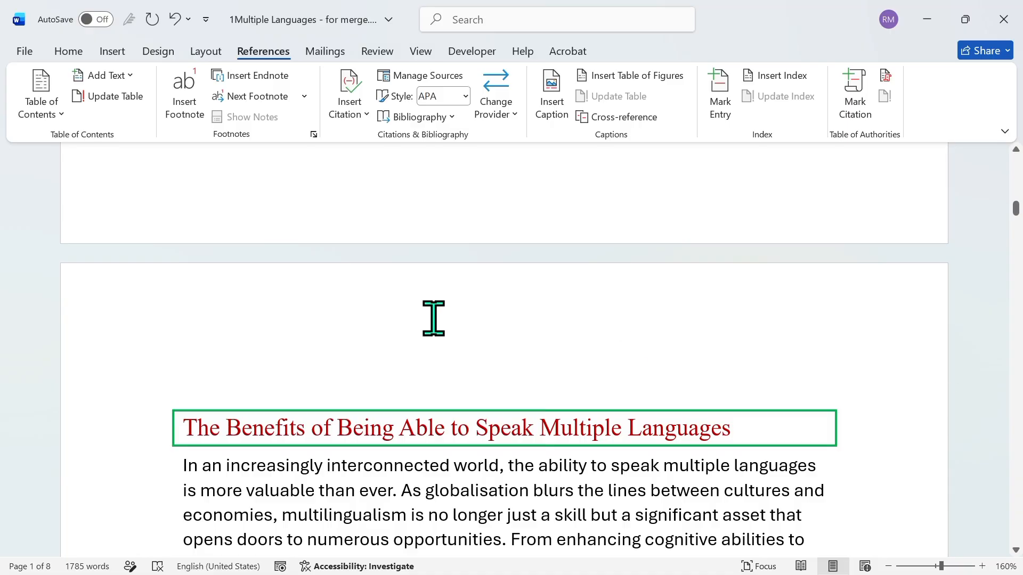
left_click(80, 50)
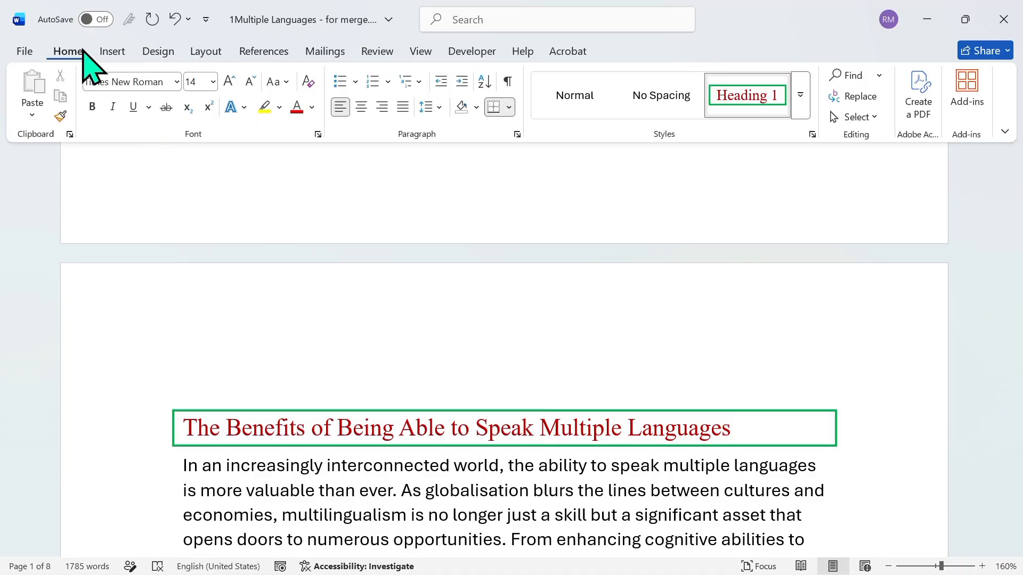
left_click(812, 135)
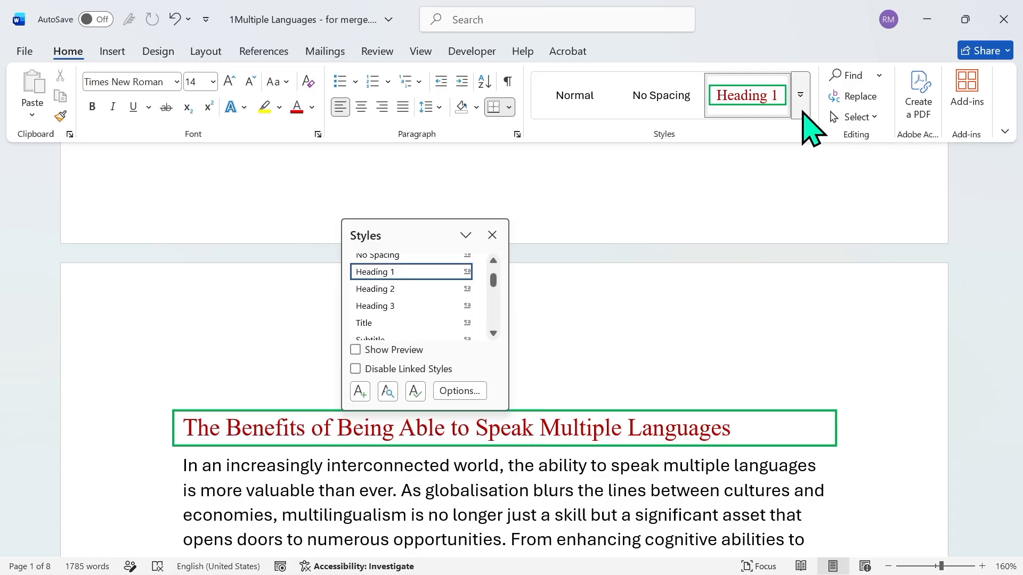
left_click(801, 101)
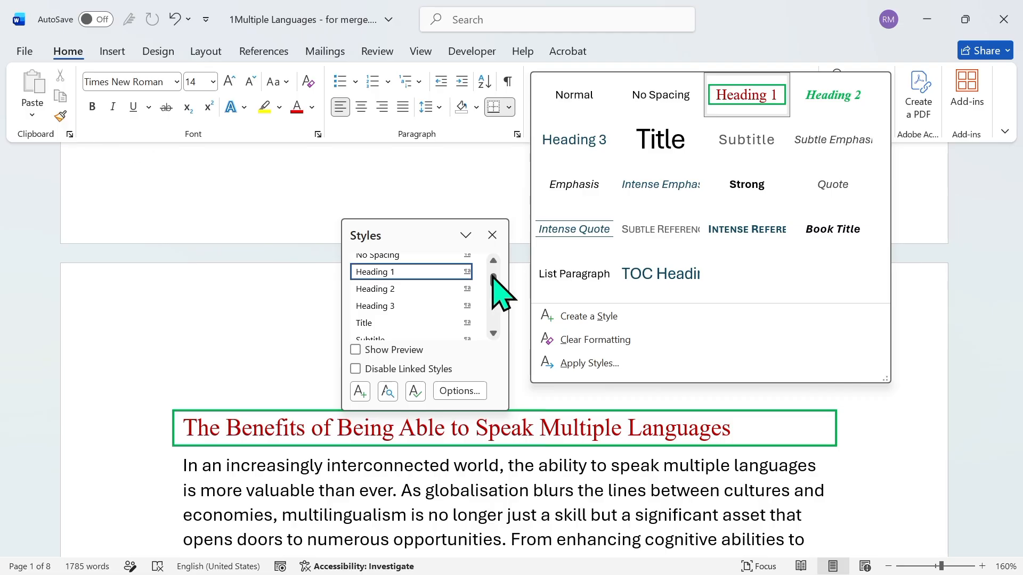
left_click(494, 247)
left_click(492, 235)
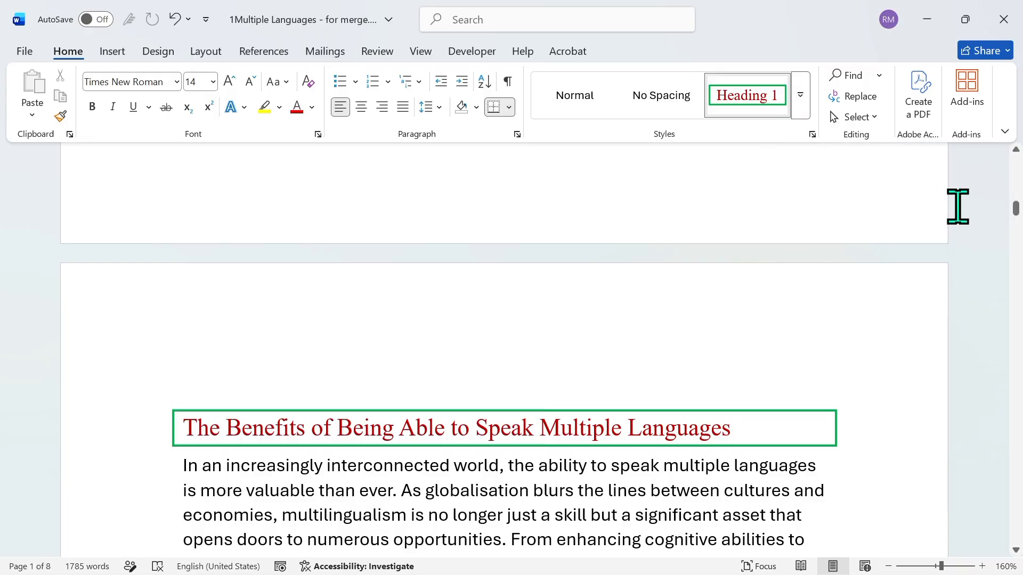
Try the built-in Automatic Table 2 table of contents on the blank first page and undo its insertion
left_click(1021, 176)
left_click_drag(1018, 192, 1018, 162)
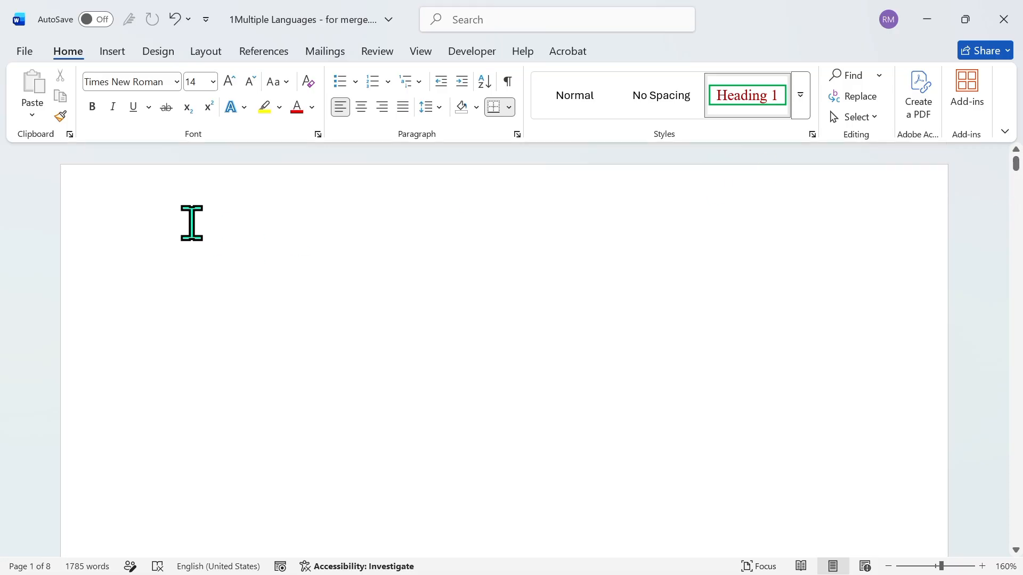
left_click(272, 55)
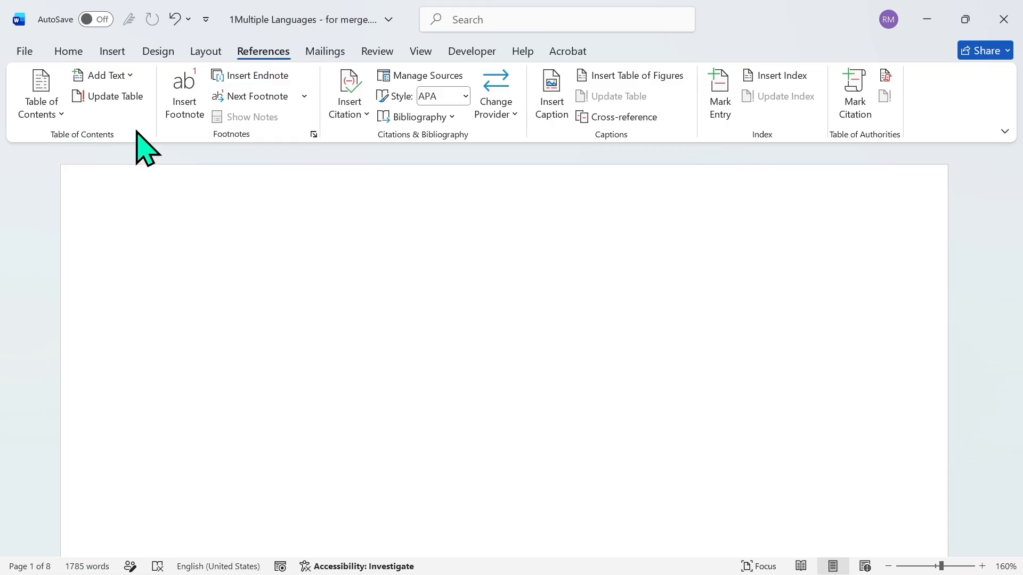
left_click(62, 114)
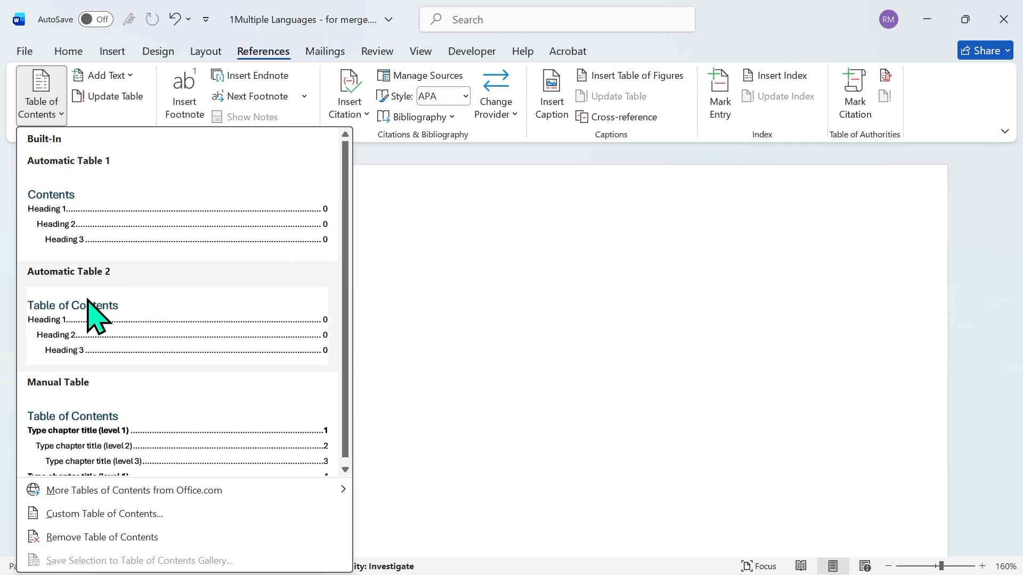
left_click(114, 299)
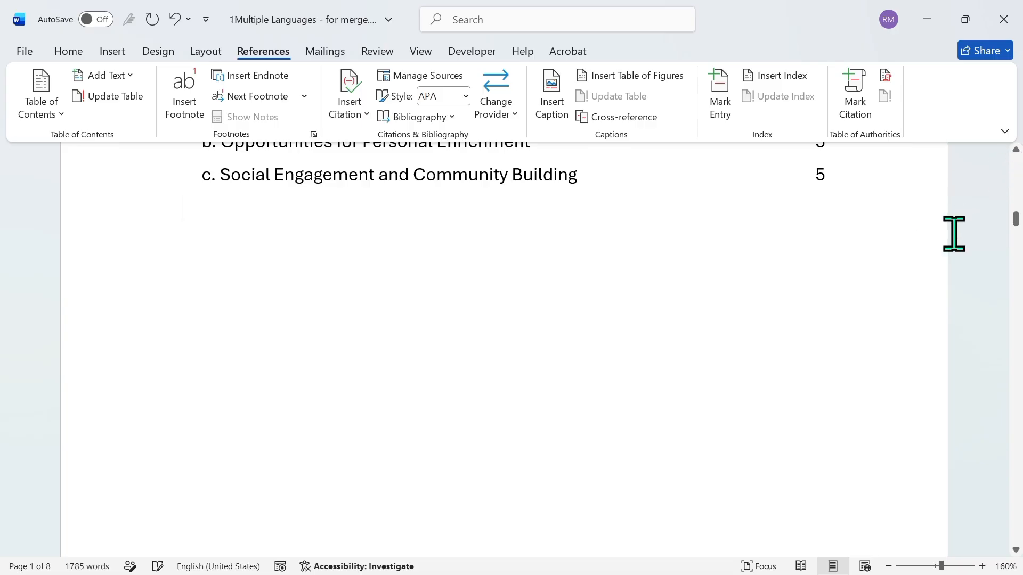
left_click(1015, 170)
left_click_drag(1000, 195, 1009, 174)
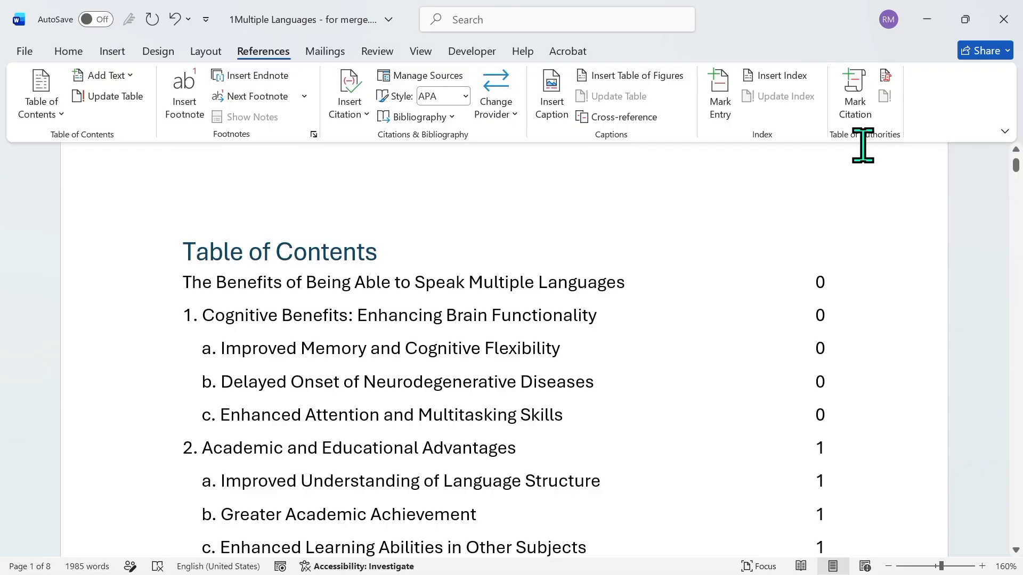
left_click(634, 270)
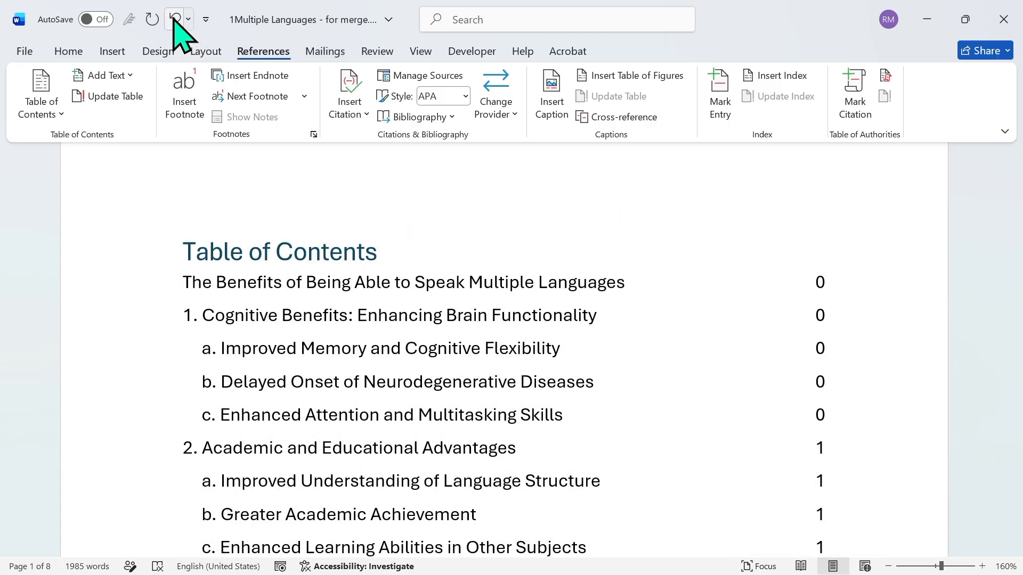
left_click(174, 19)
Start a custom table of contents and switch its page numbers off and back on
left_click(59, 114)
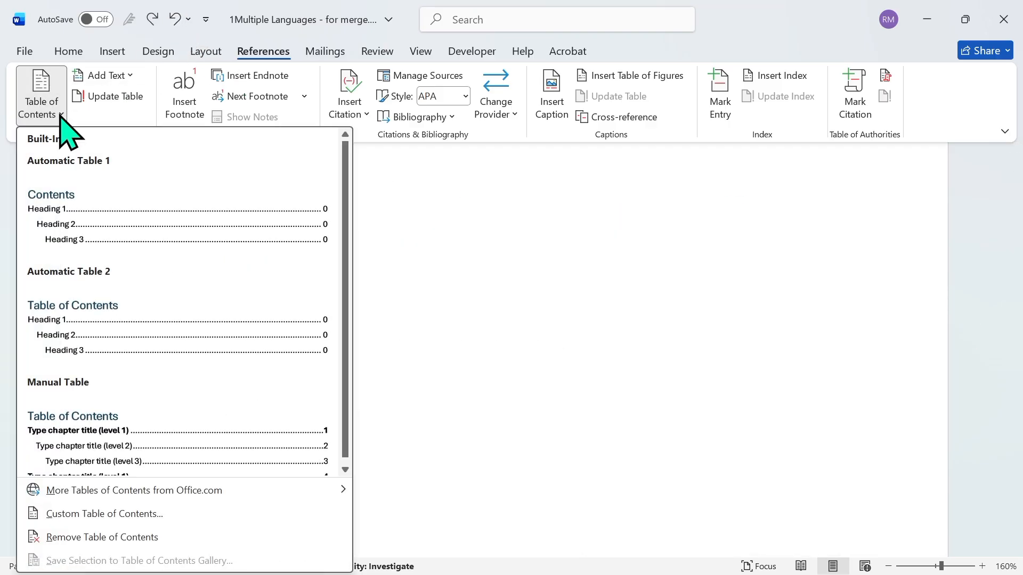
left_click(81, 514)
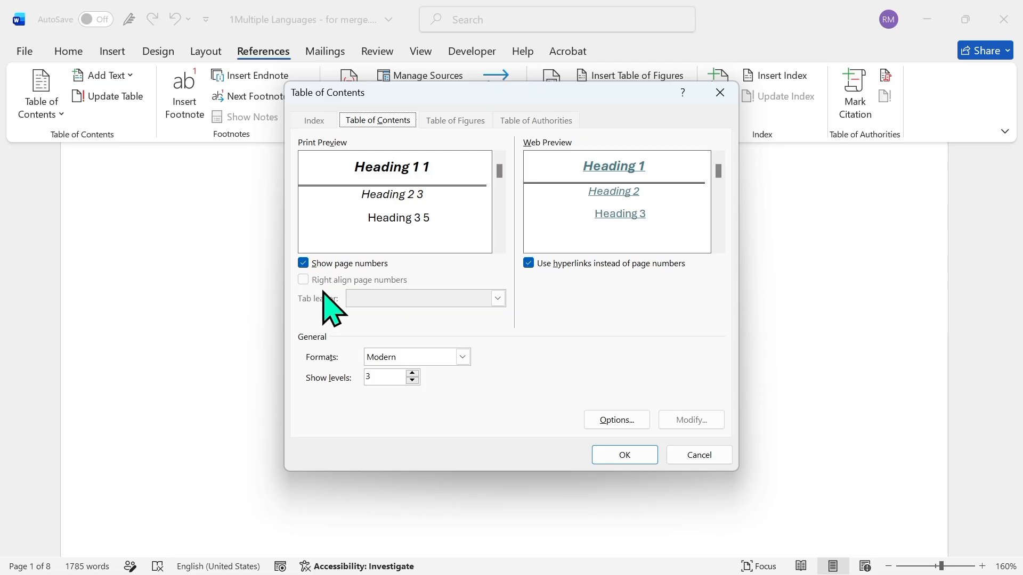
left_click(303, 264)
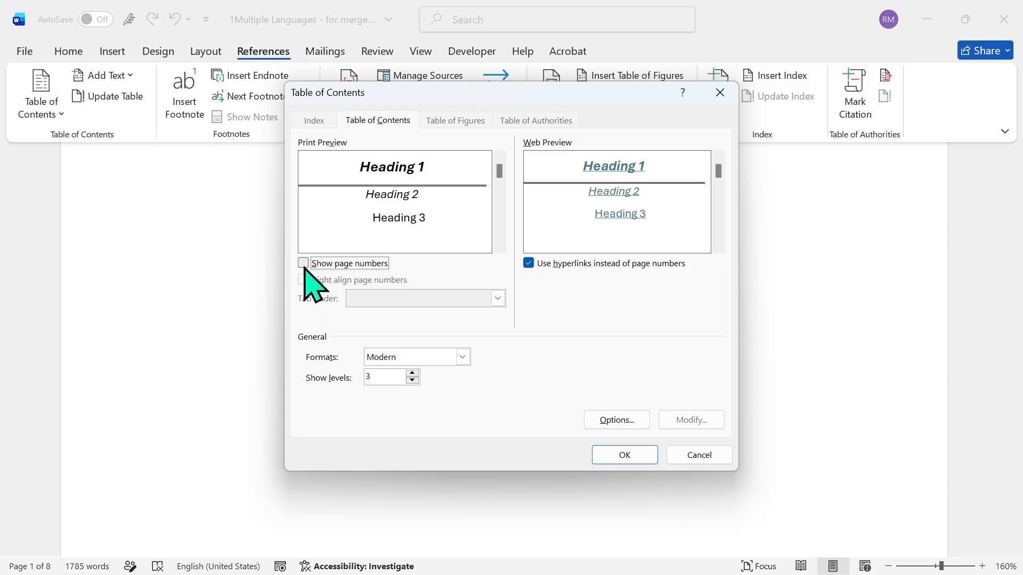
left_click(303, 263)
Try the Classic, Formal and Fancy formats in the custom table of contents preview
left_click(463, 356)
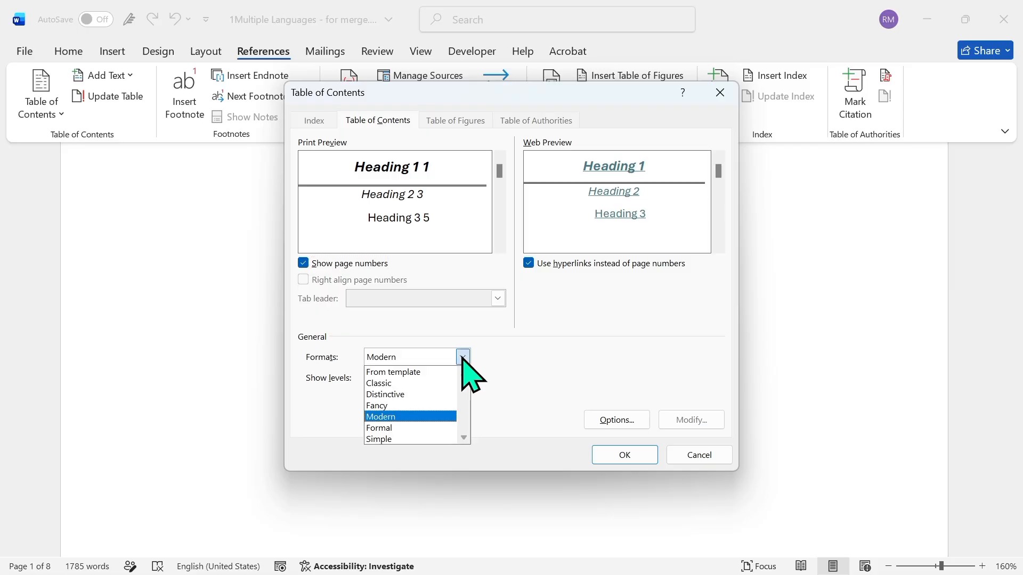
left_click(400, 383)
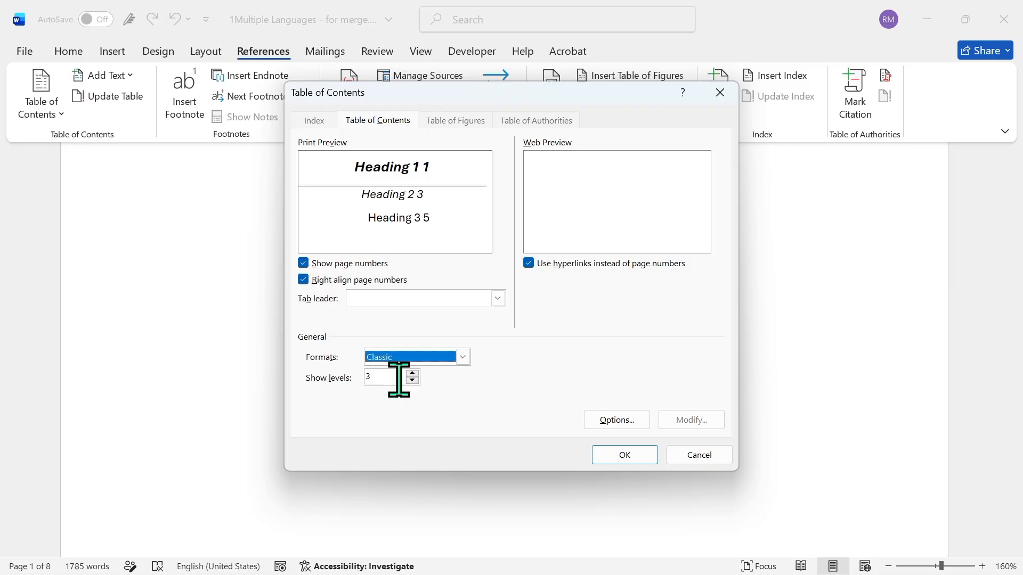
left_click(462, 360)
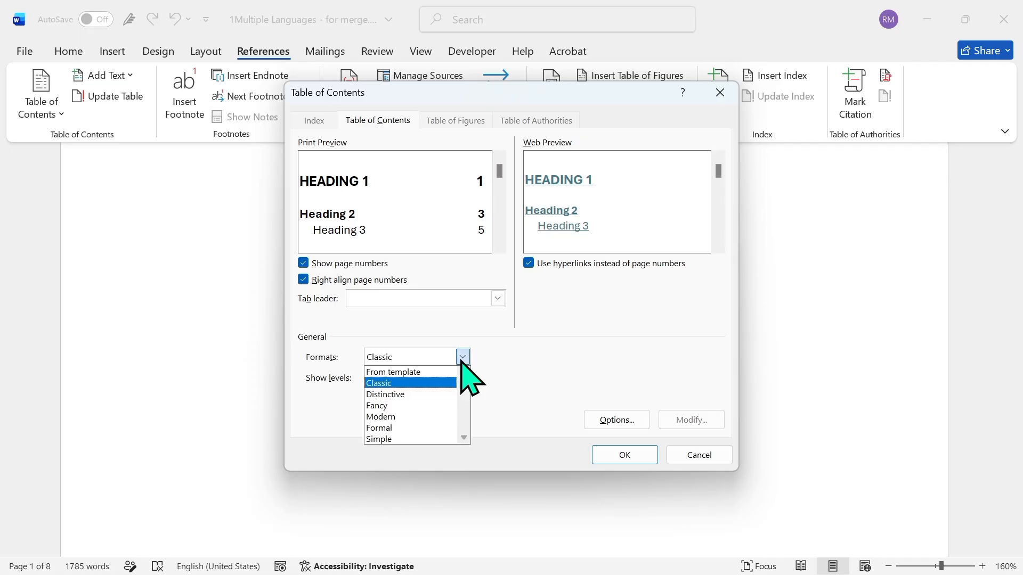
left_click(398, 429)
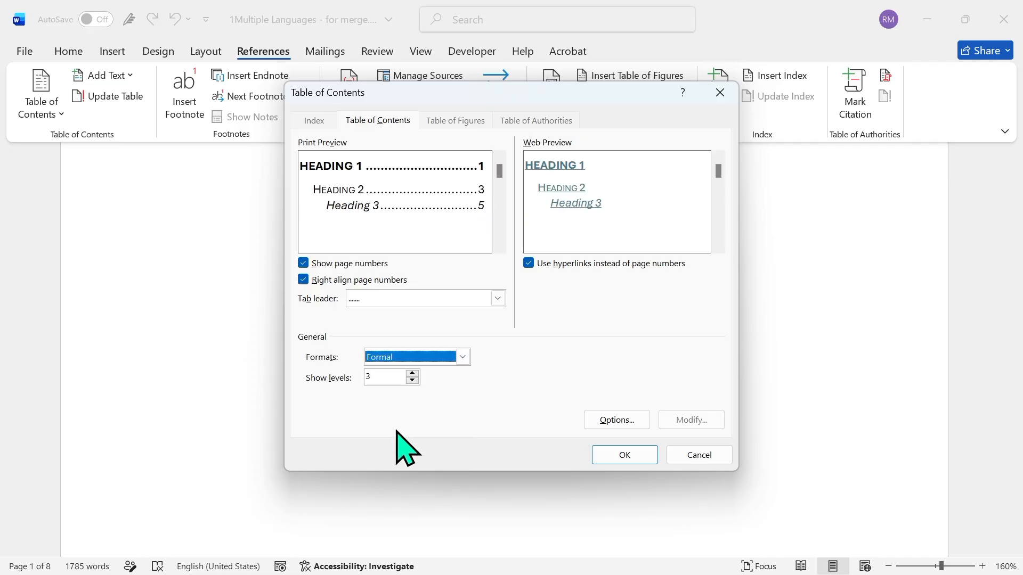
left_click(463, 358)
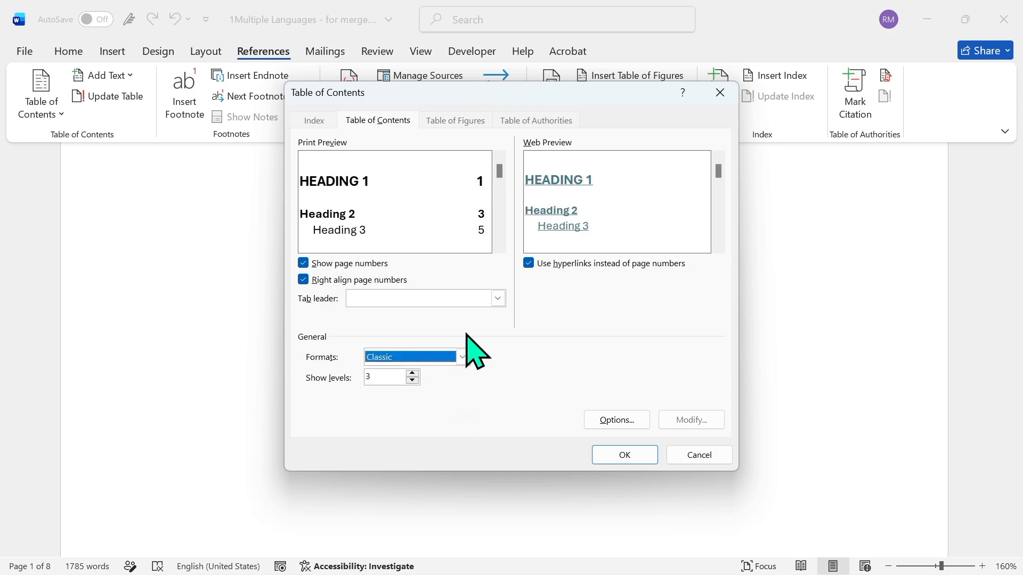
left_click(463, 356)
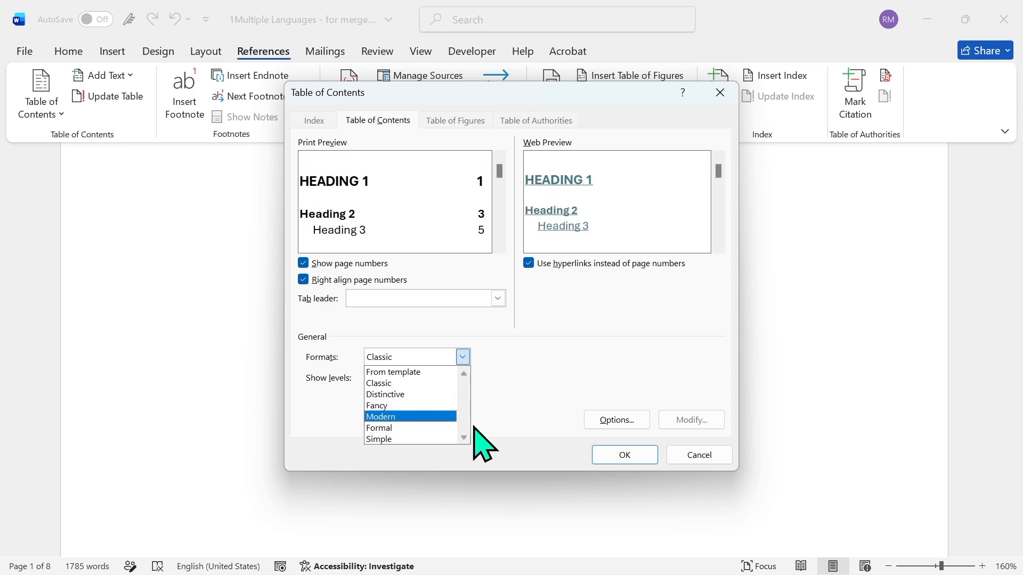
left_click(399, 407)
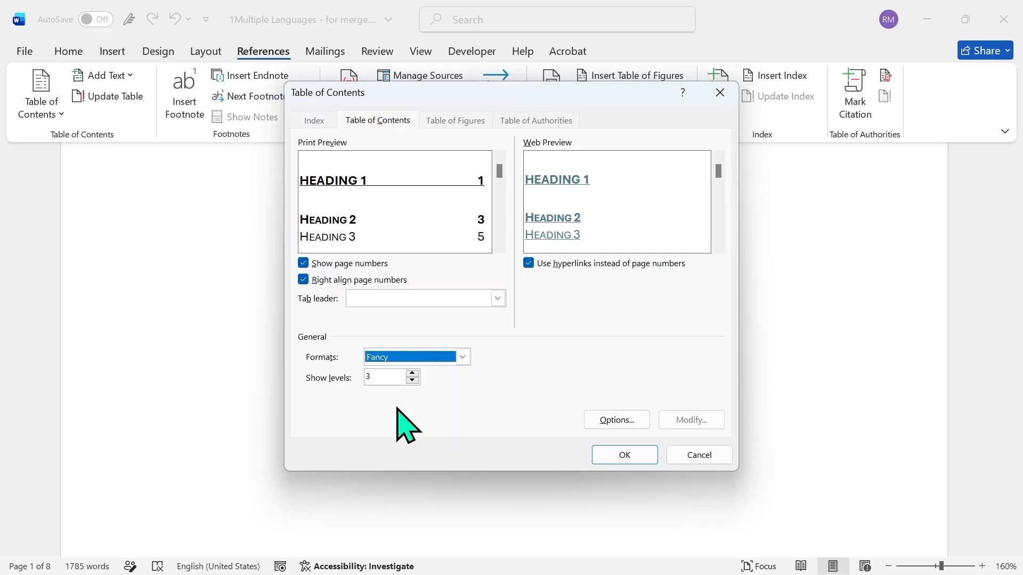
Insert the custom table of contents in the Formal format, accepting the existing style and TOC level options
left_click(463, 357)
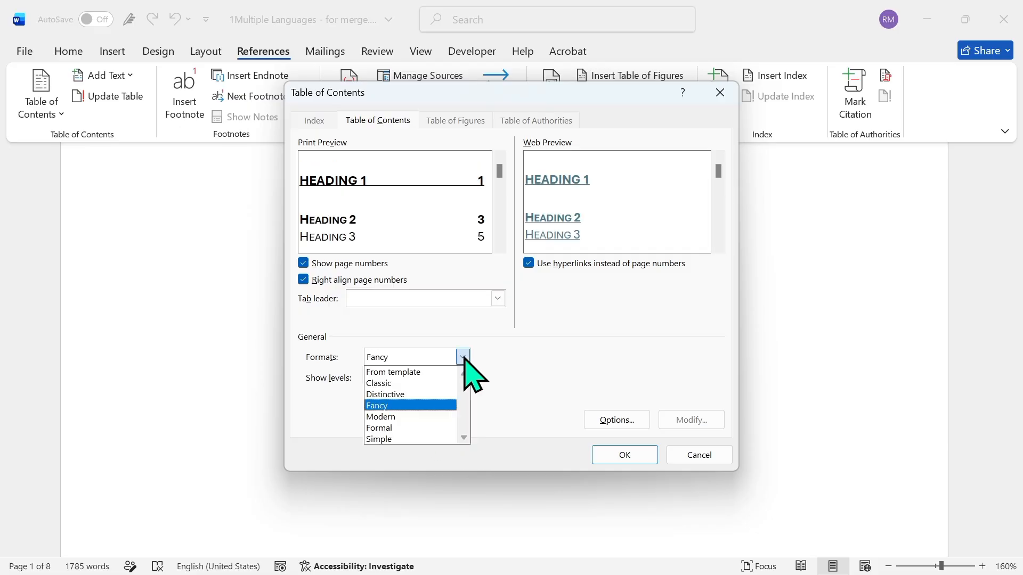
left_click(410, 428)
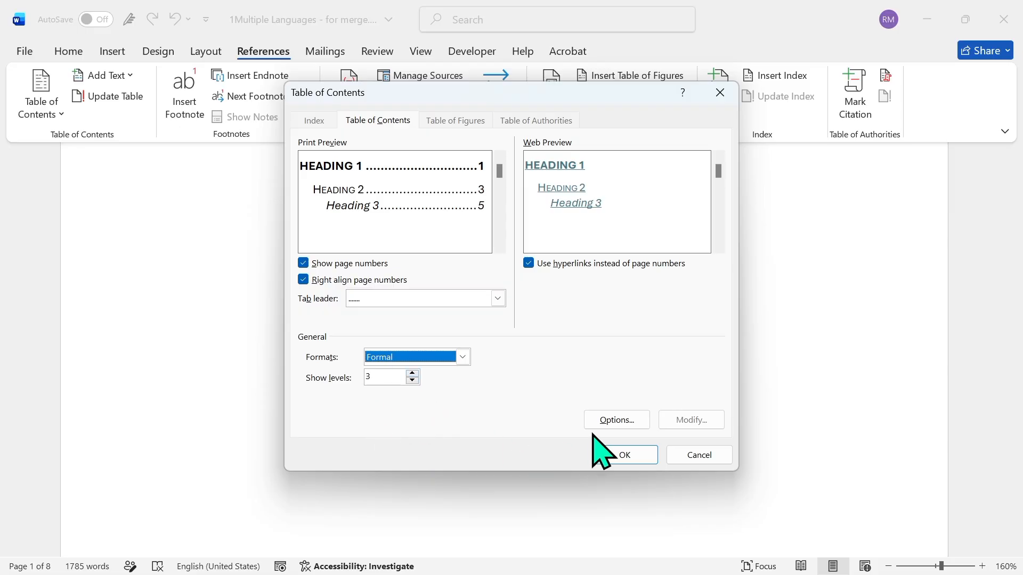
left_click(618, 421)
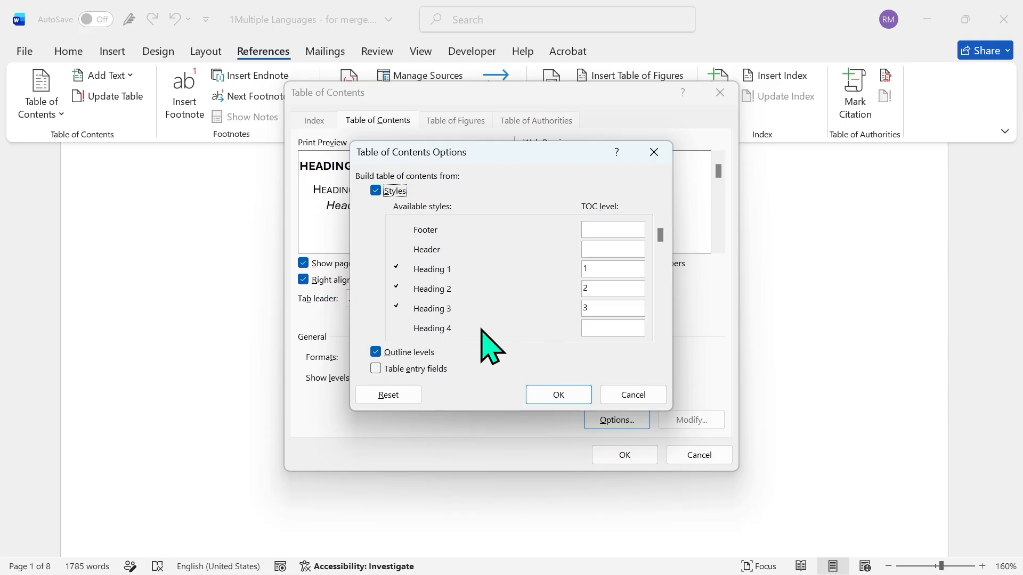
left_click(551, 394)
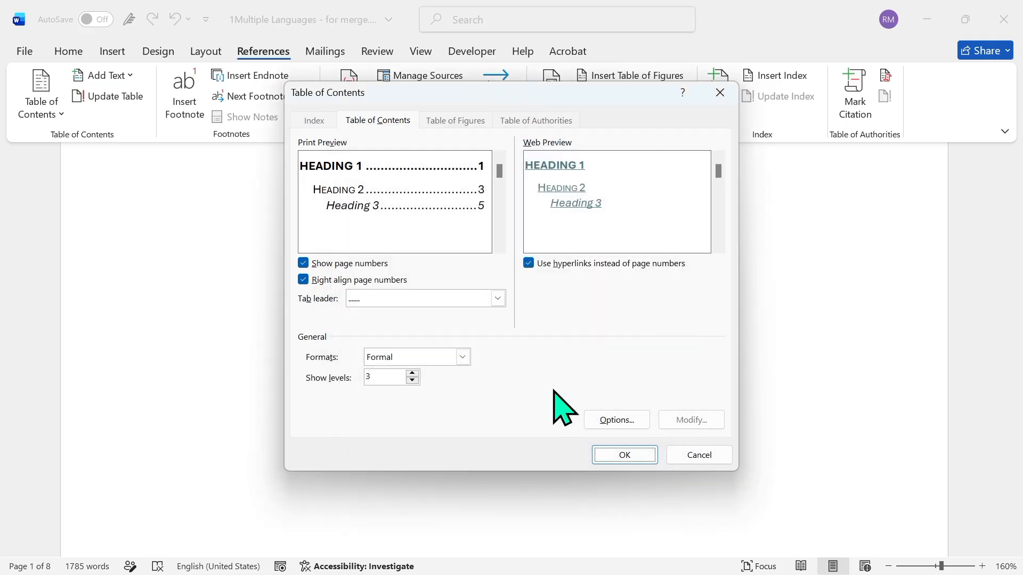
left_click(623, 455)
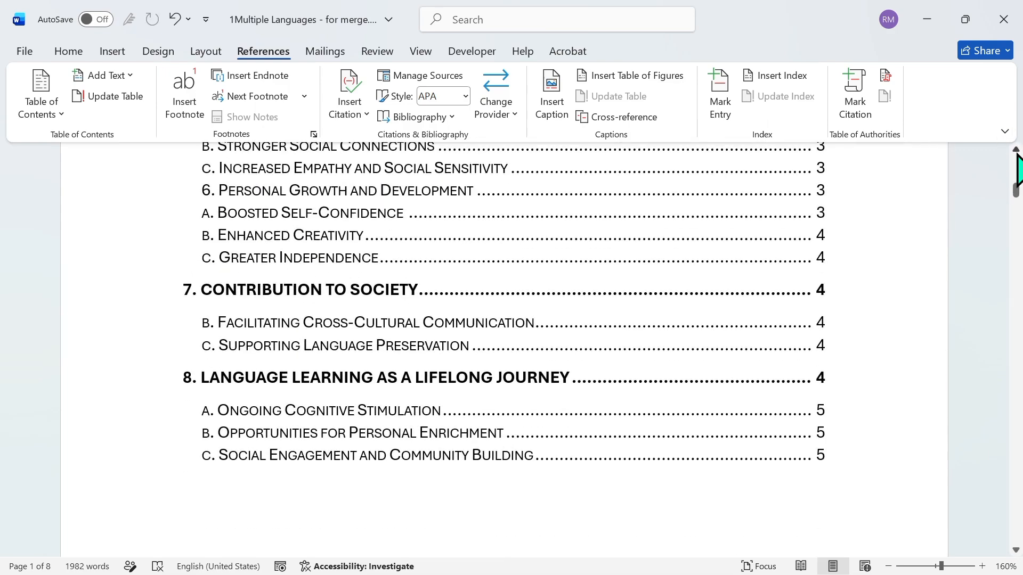
scroll(1018, 170, "up", 5)
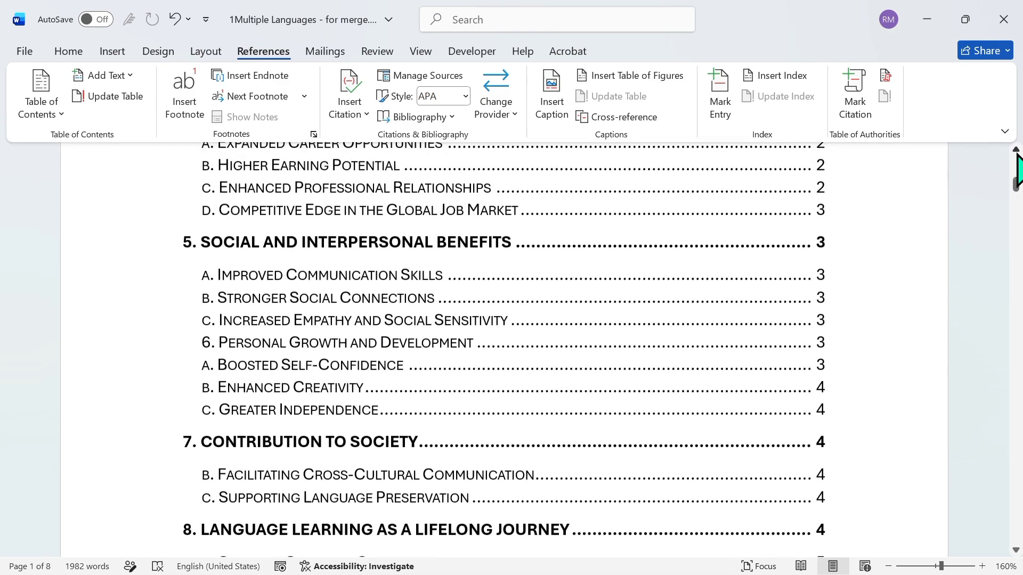
Insert a break before the Social and Interpersonal Benefits heading so that section starts on a new page
left_click(1017, 153)
left_click(1017, 153)
left_click(1017, 423)
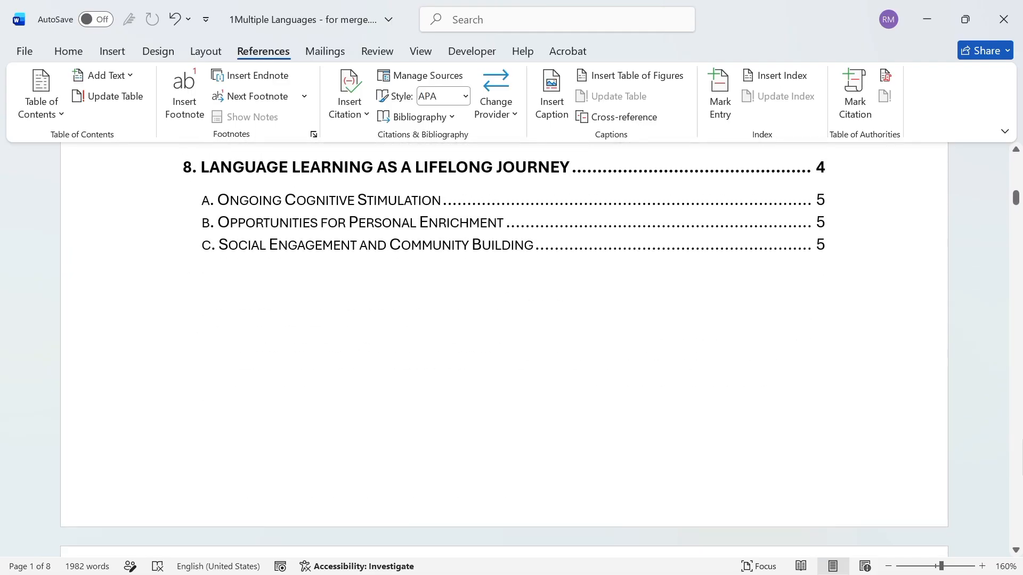
scroll(504, 350, "down", 10)
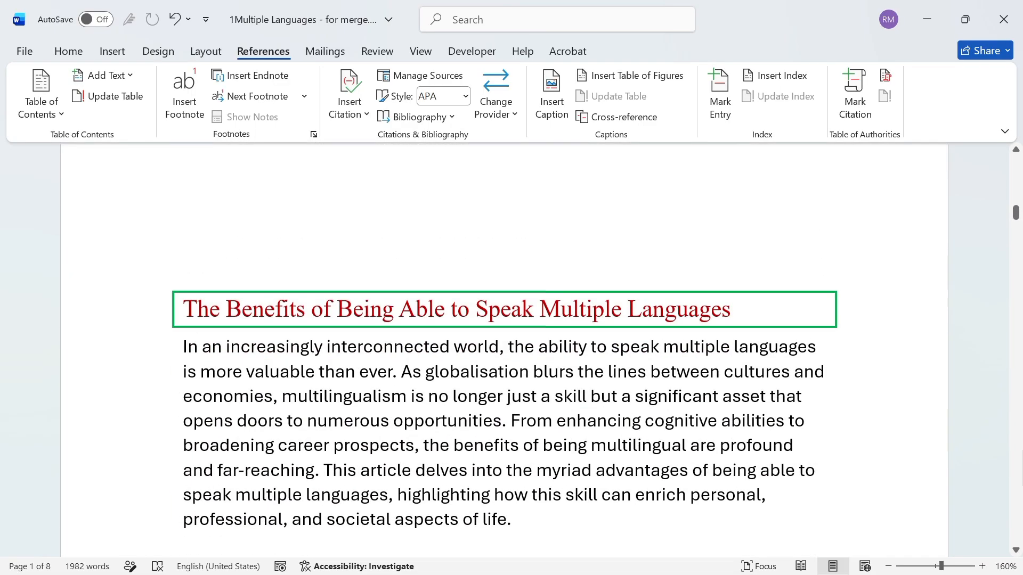
scroll(504, 350, "down", 5)
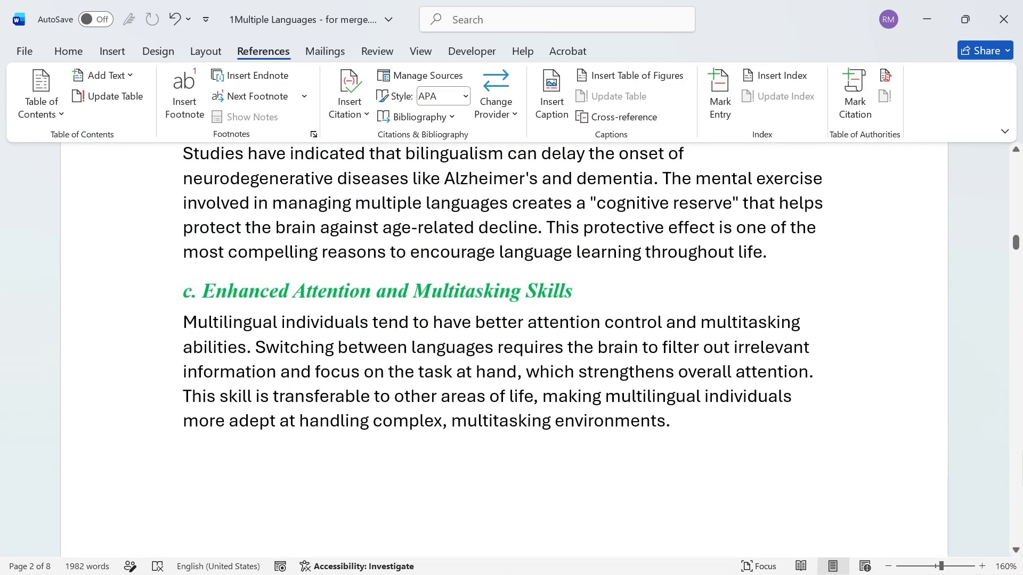
scroll(504, 350, "down", 15)
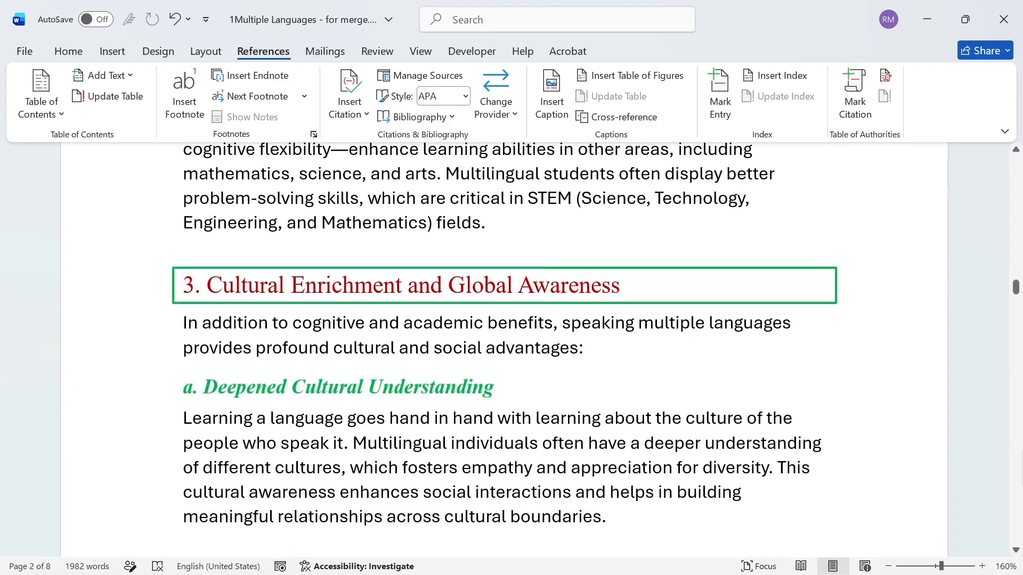
scroll(1019, 506, "down", 12)
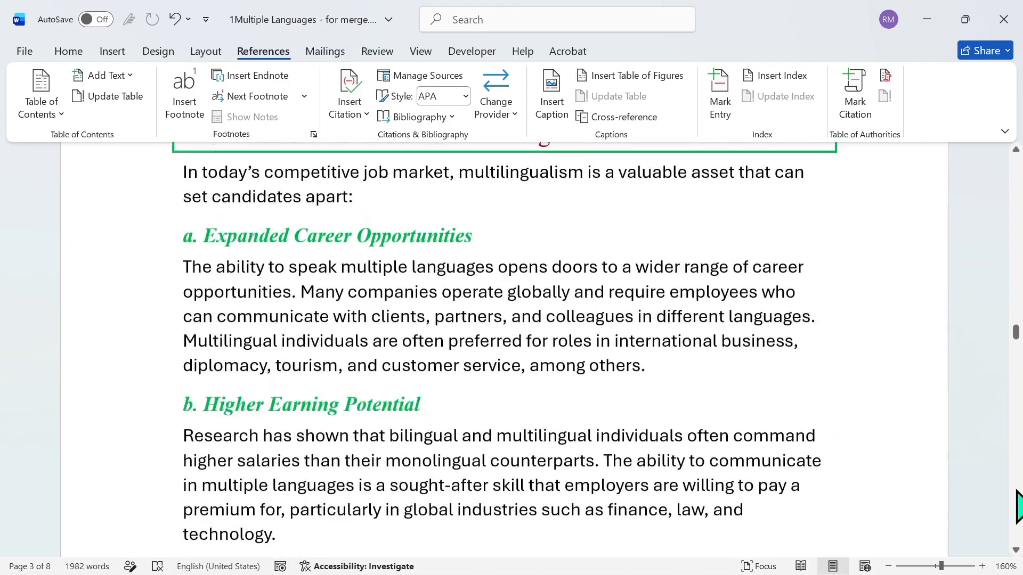
scroll(1019, 506, "down", 7)
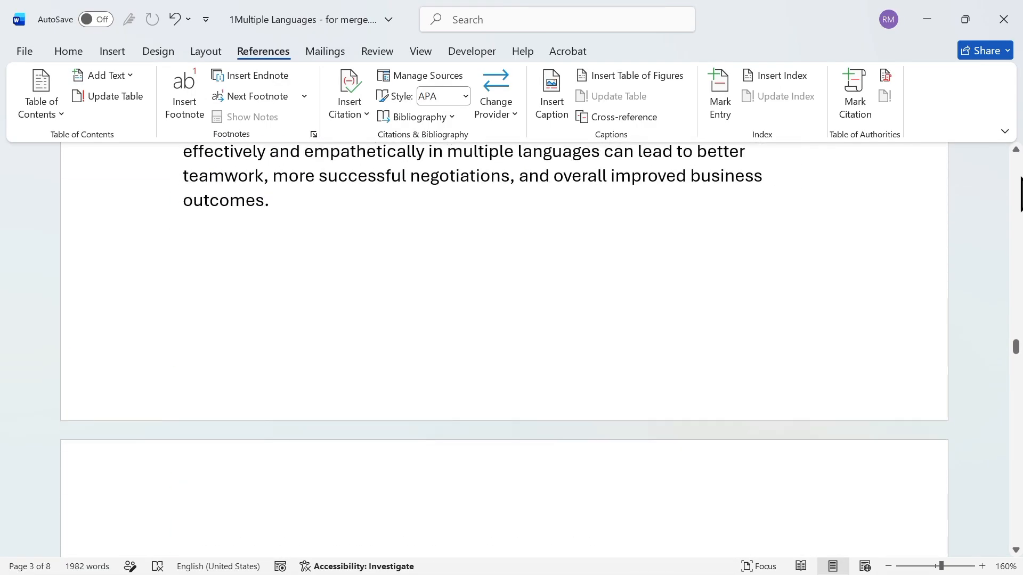
scroll(1021, 194, "up", 5)
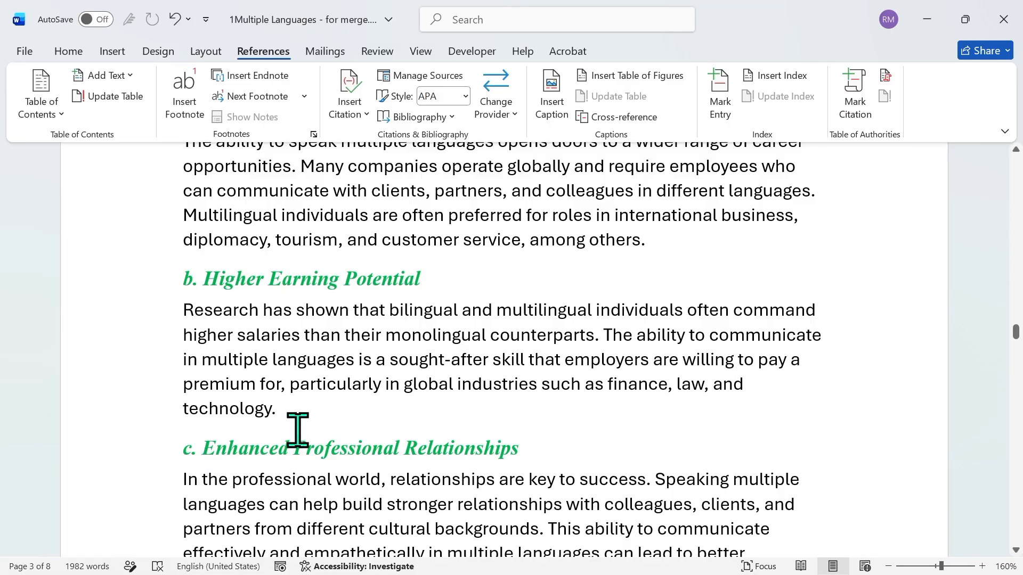
scroll(503, 346, "down", 10)
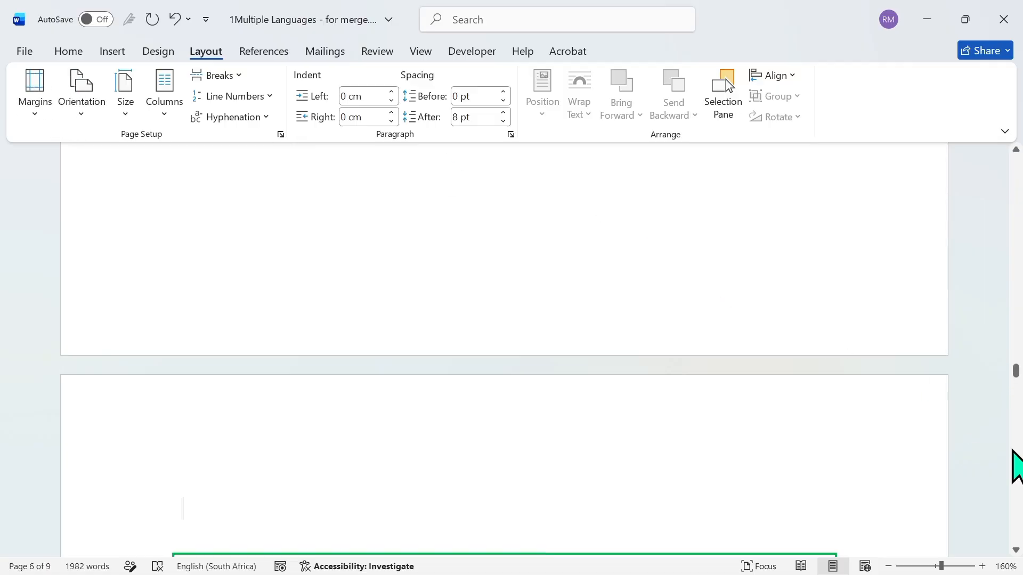
Update the table of contents on the first page, choosing to update page numbers only
scroll(726, 78, "up", 20)
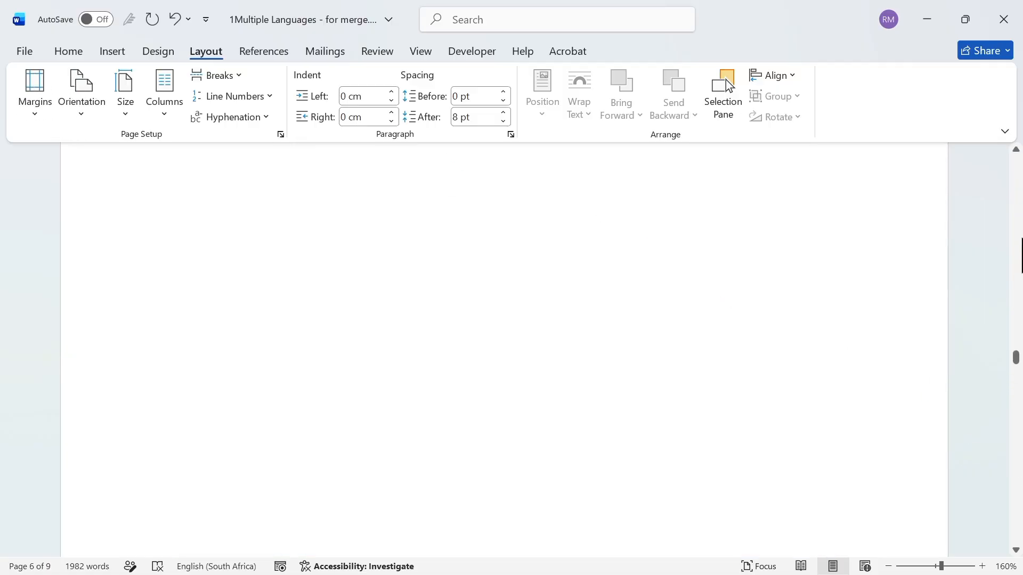
scroll(726, 79, "up", 15)
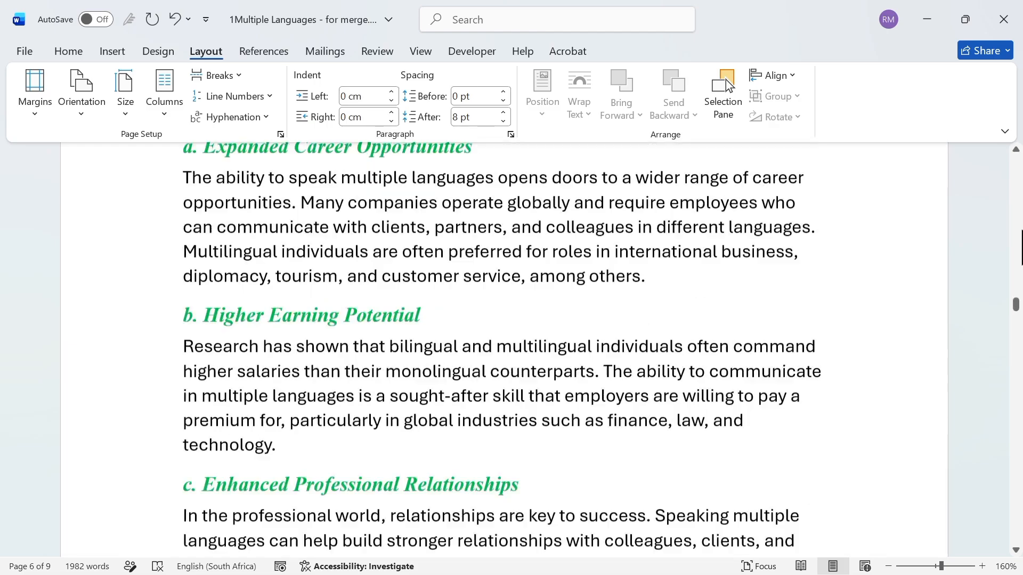
scroll(1018, 209, "up", 15)
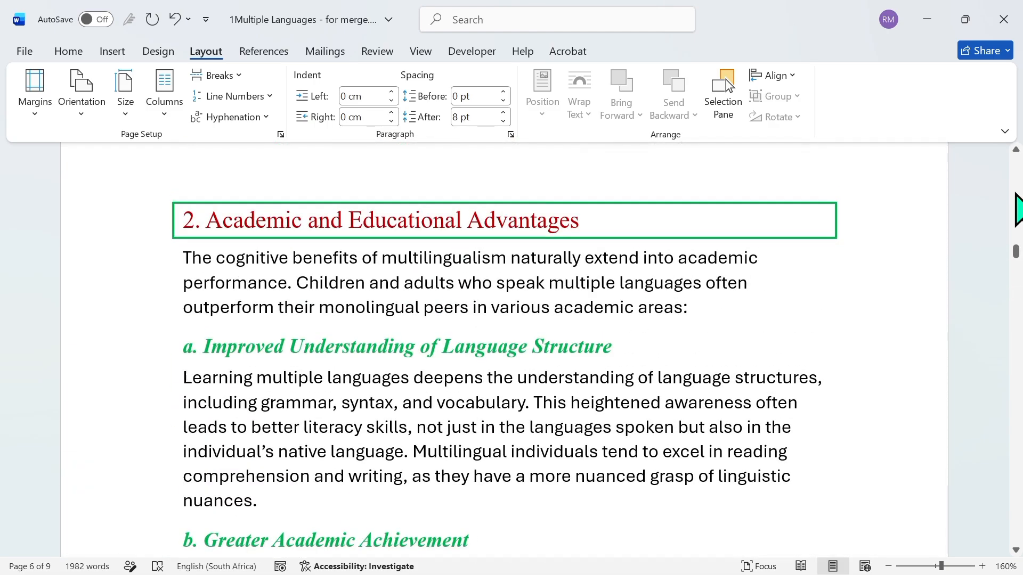
scroll(1017, 181, "up", 15)
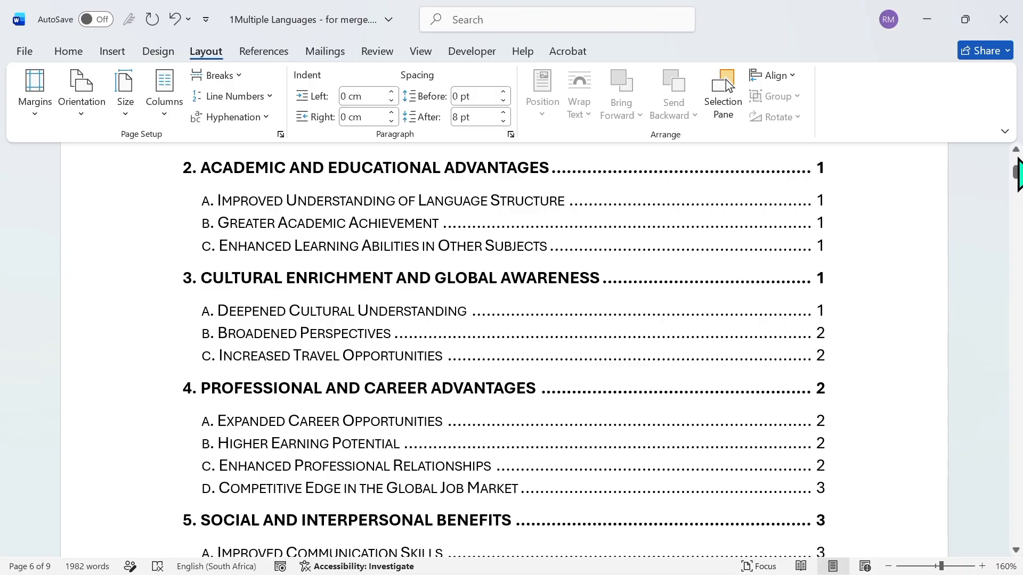
left_click_drag(1015, 174, 1013, 154)
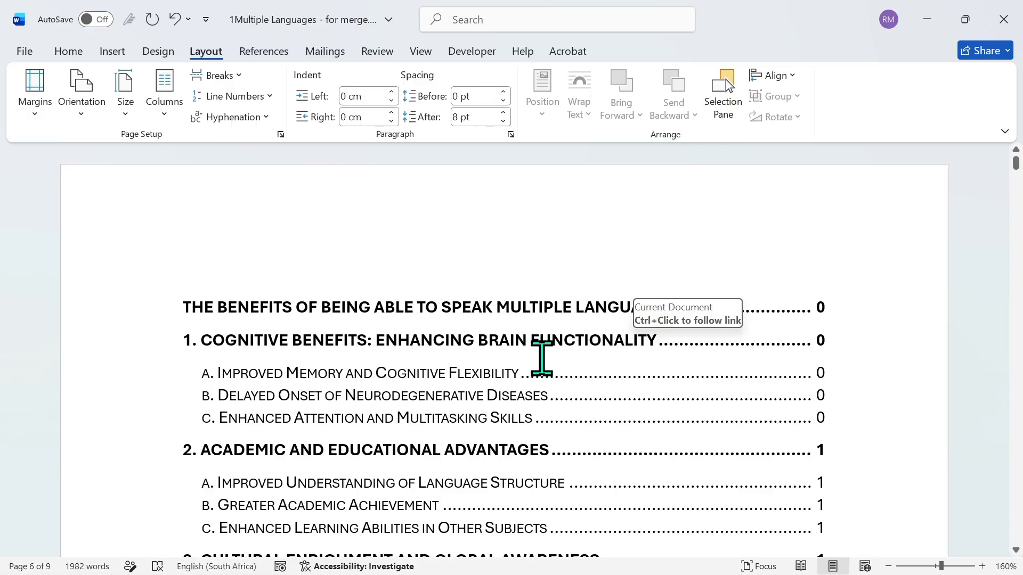
double_click(542, 358)
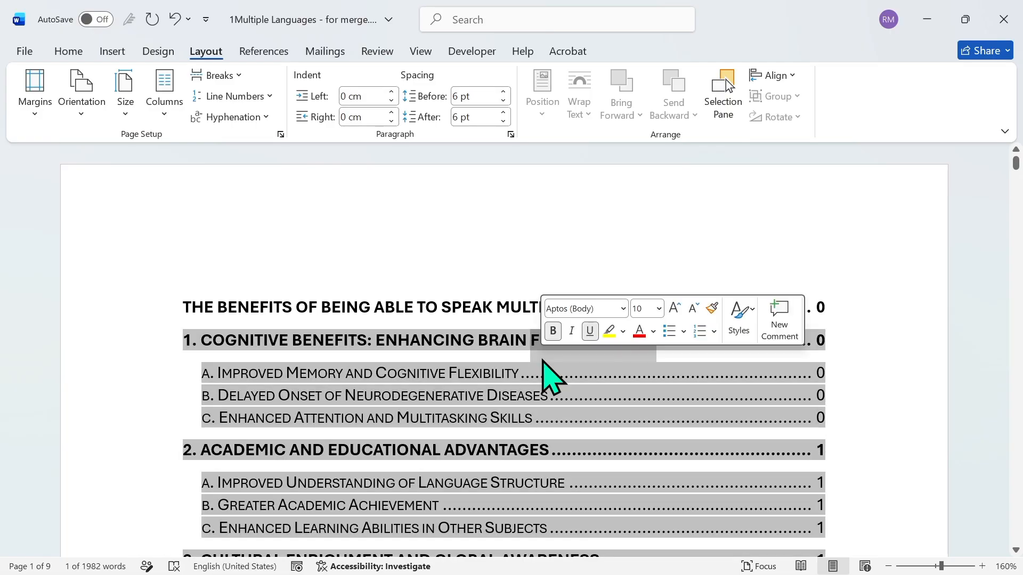
double_click(463, 312)
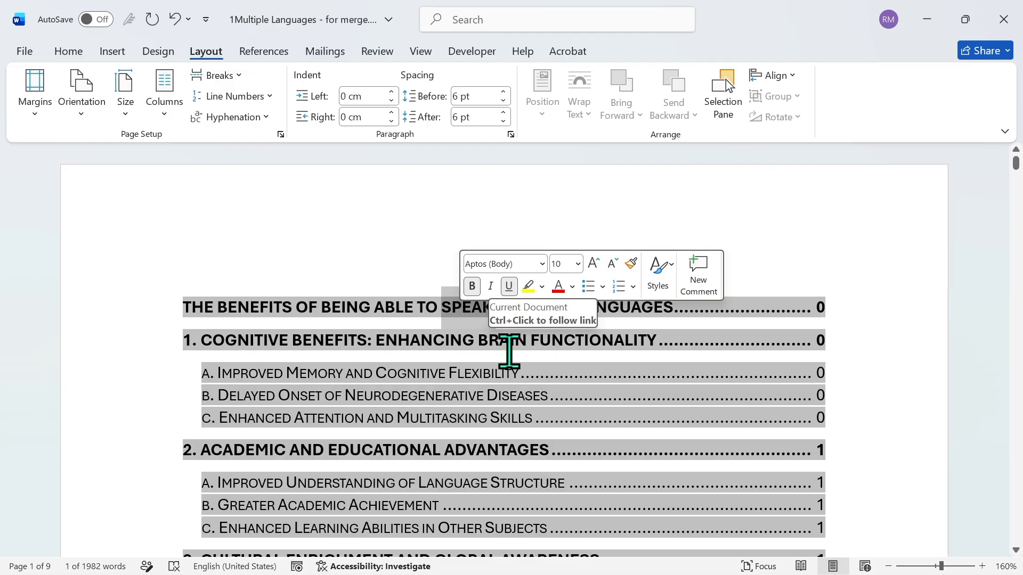
right_click(509, 352)
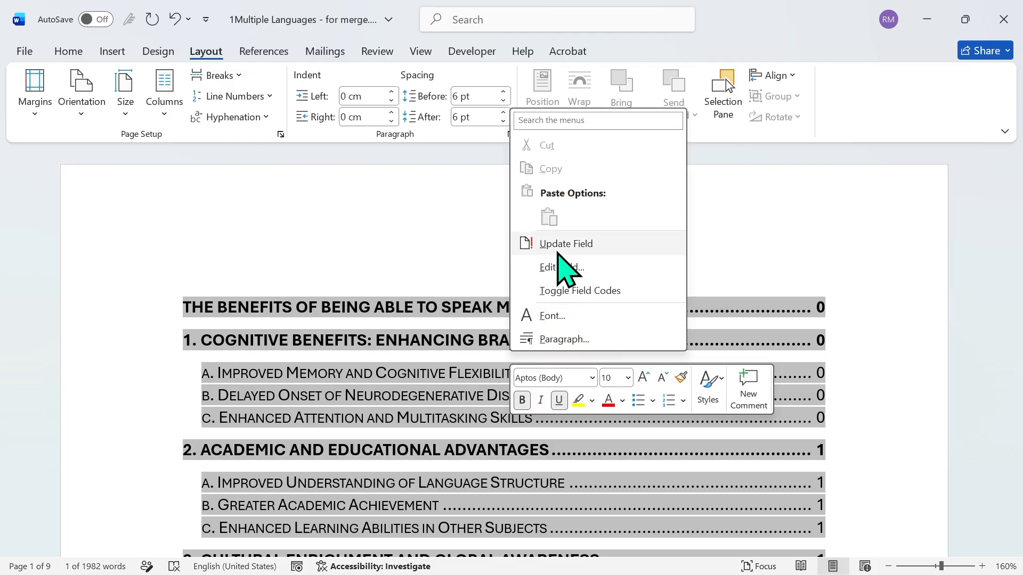
left_click(557, 247)
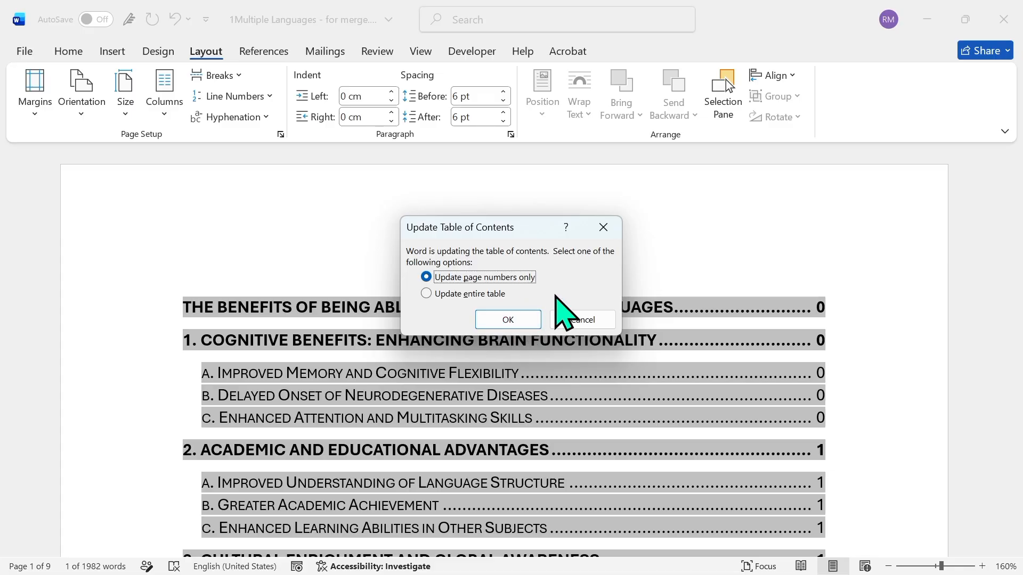
left_click(508, 320)
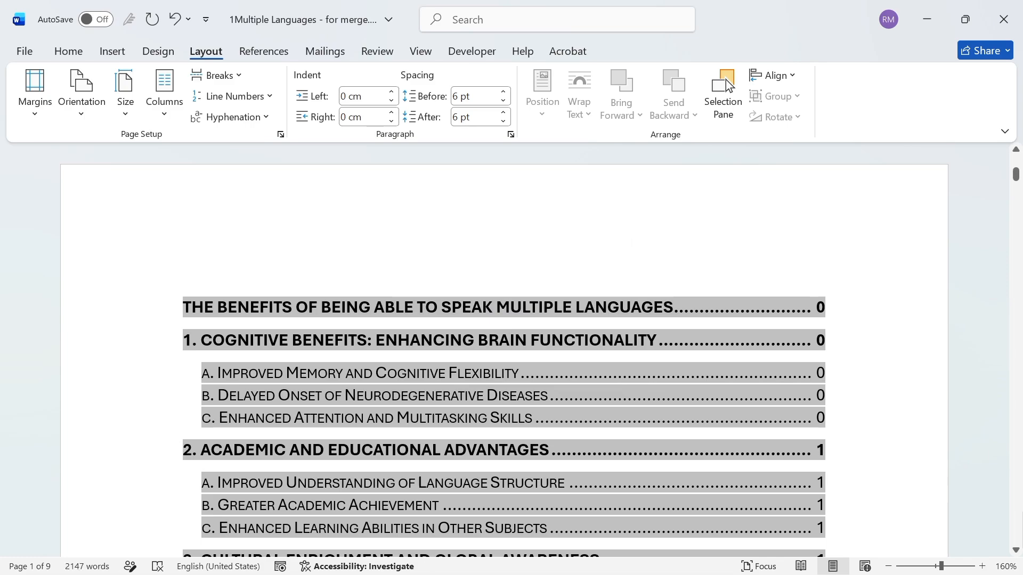
Check the refreshed page numbers in the table of contents, from the Social and Interpersonal Benefits entries back to the title entry
scroll(726, 79, "down", 5)
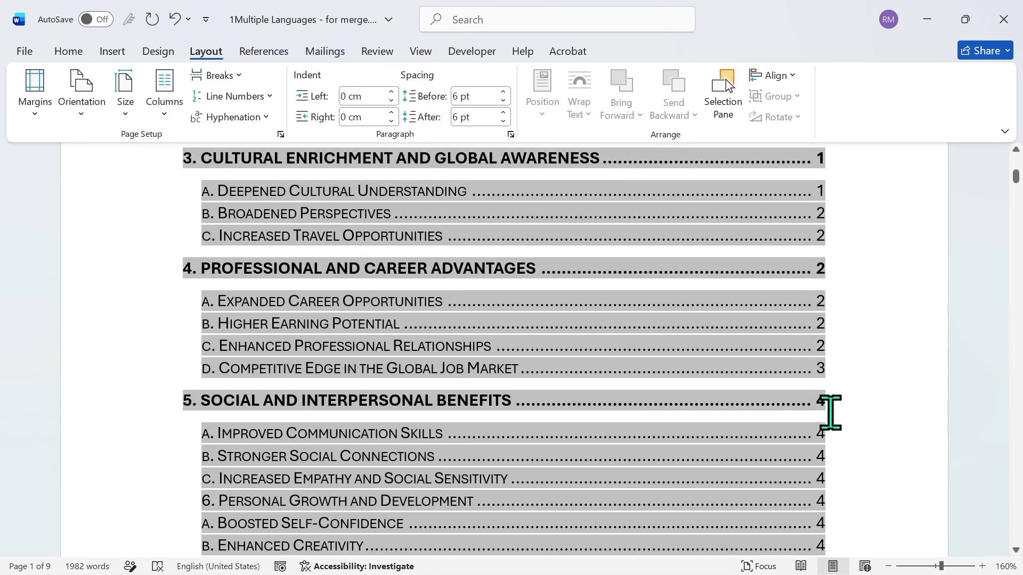
triple_click(856, 415)
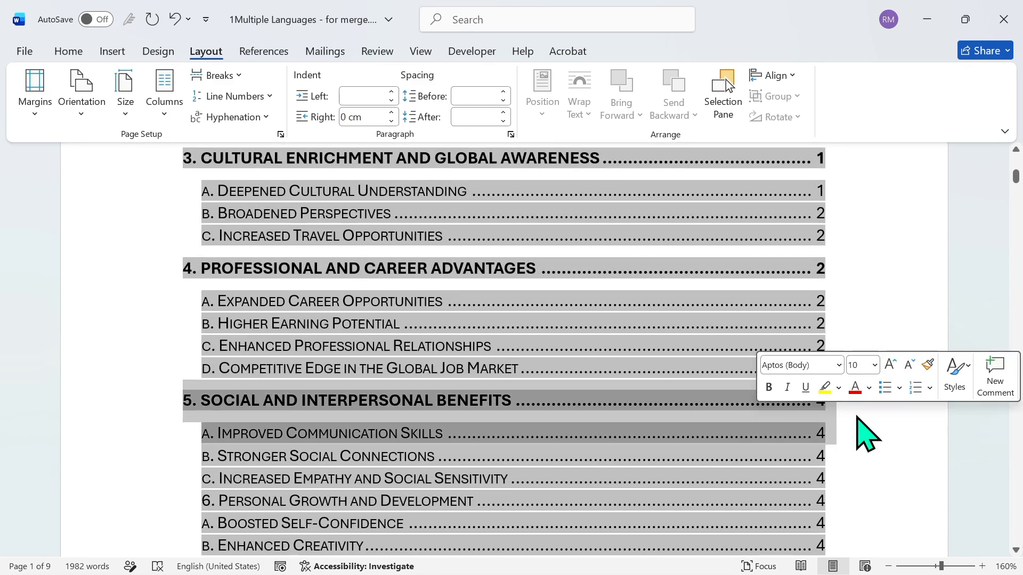
double_click(856, 415)
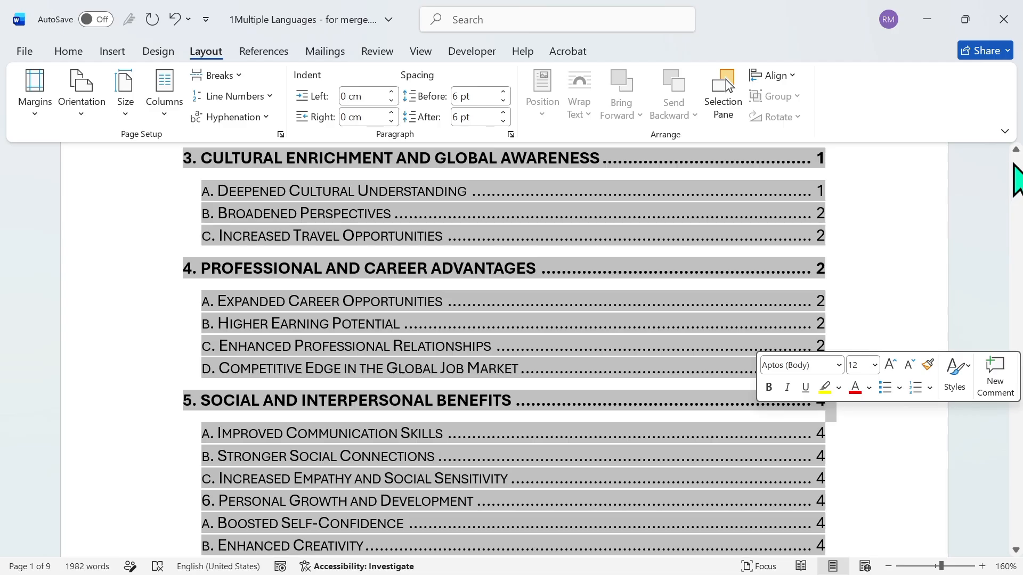
scroll(1017, 178, "up", 5)
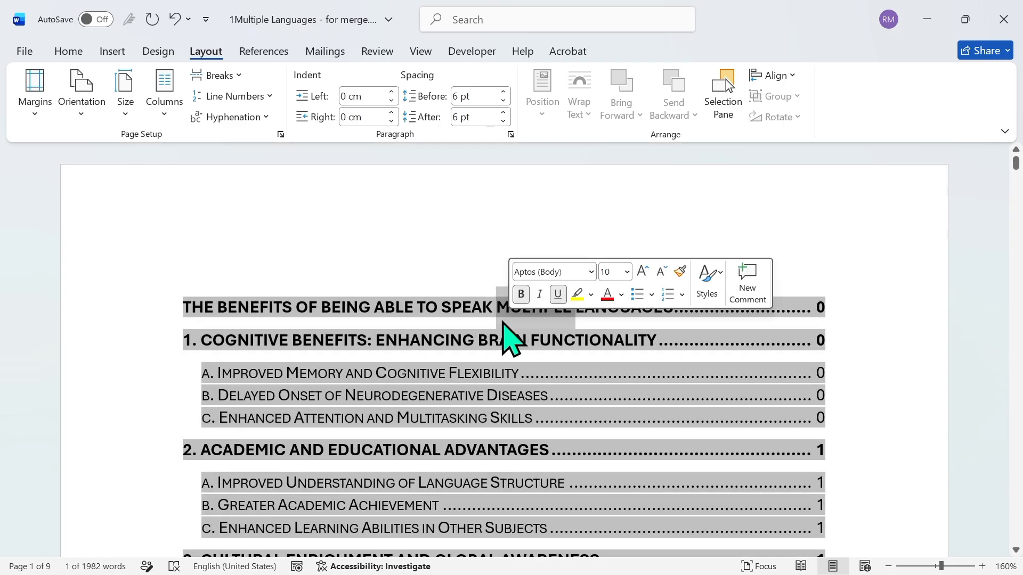
triple_click(415, 304)
left_click(902, 426)
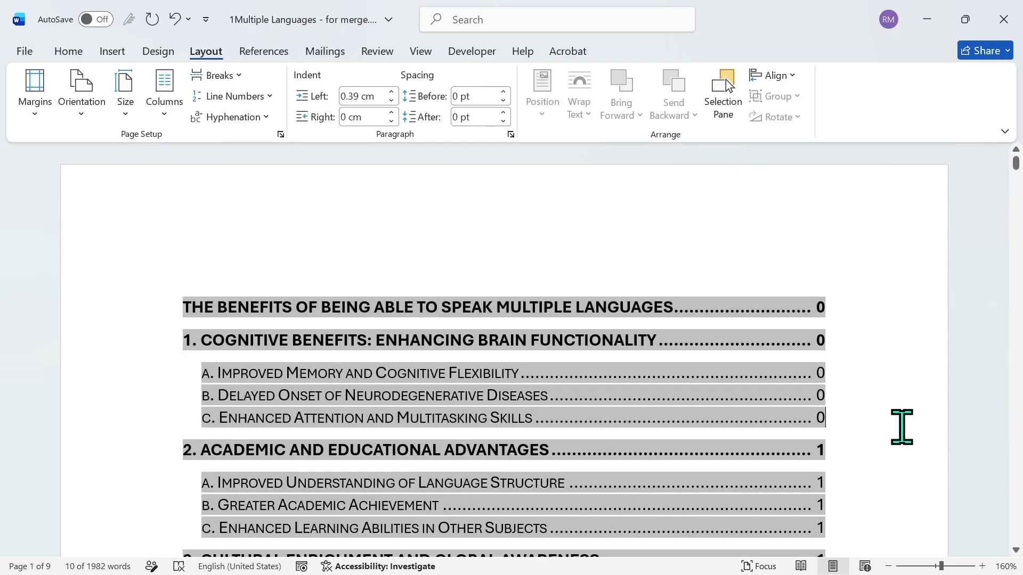
Apply the Heading 1 style to the Conclusion heading near the end of the article
scroll(504, 347, "down", 20)
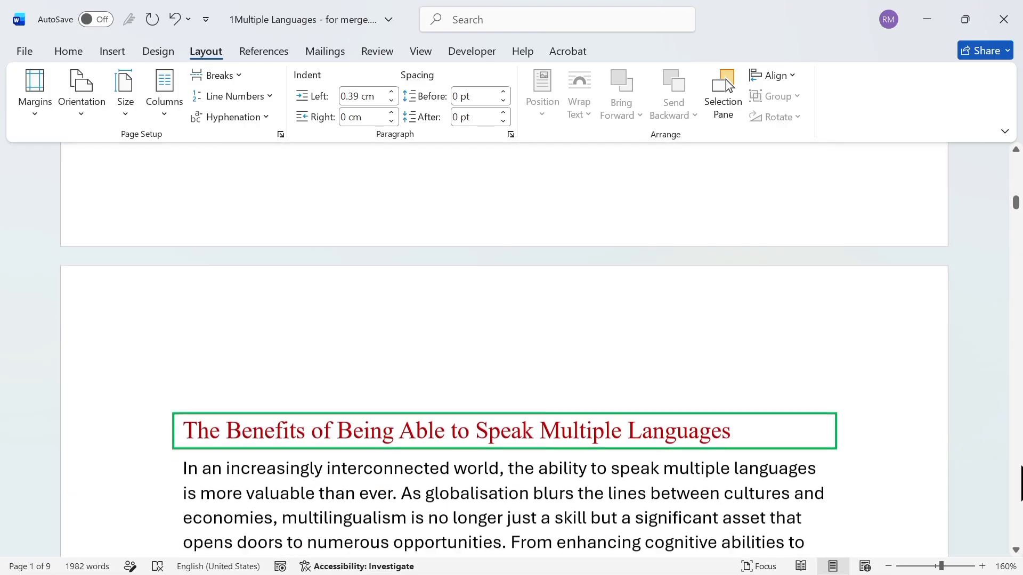
scroll(726, 79, "down", 10)
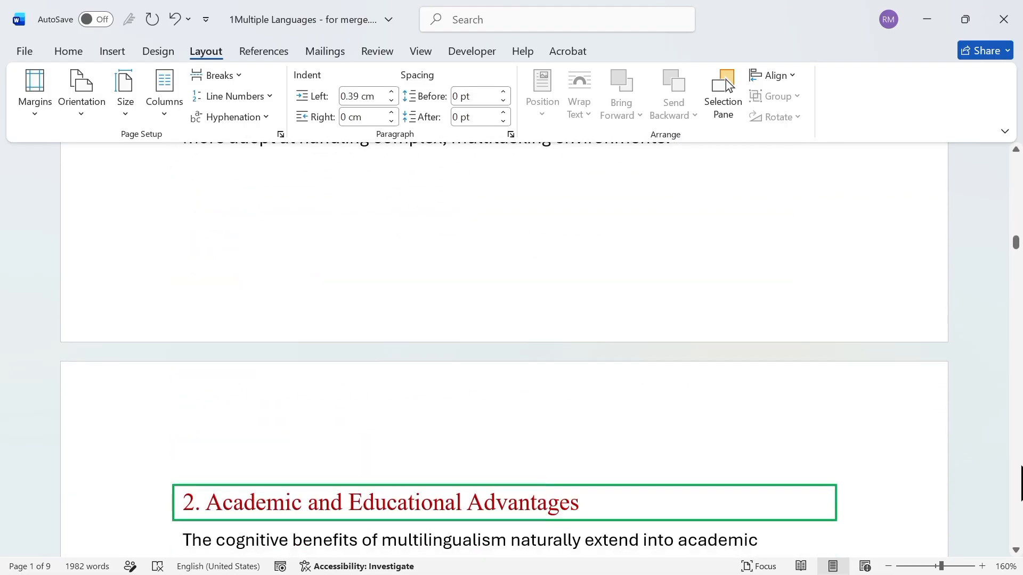
scroll(726, 79, "down", 10)
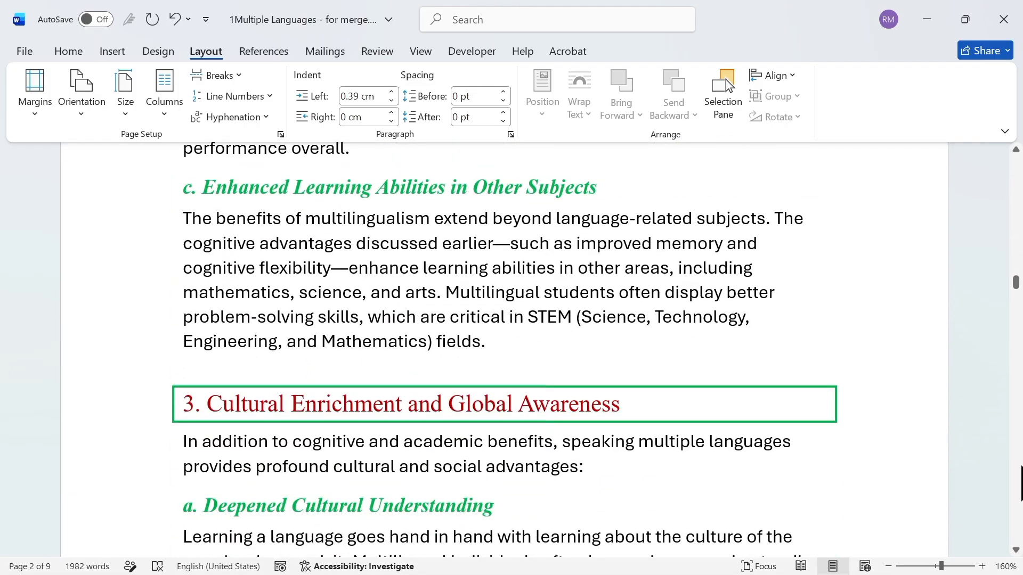
scroll(726, 79, "down", 10)
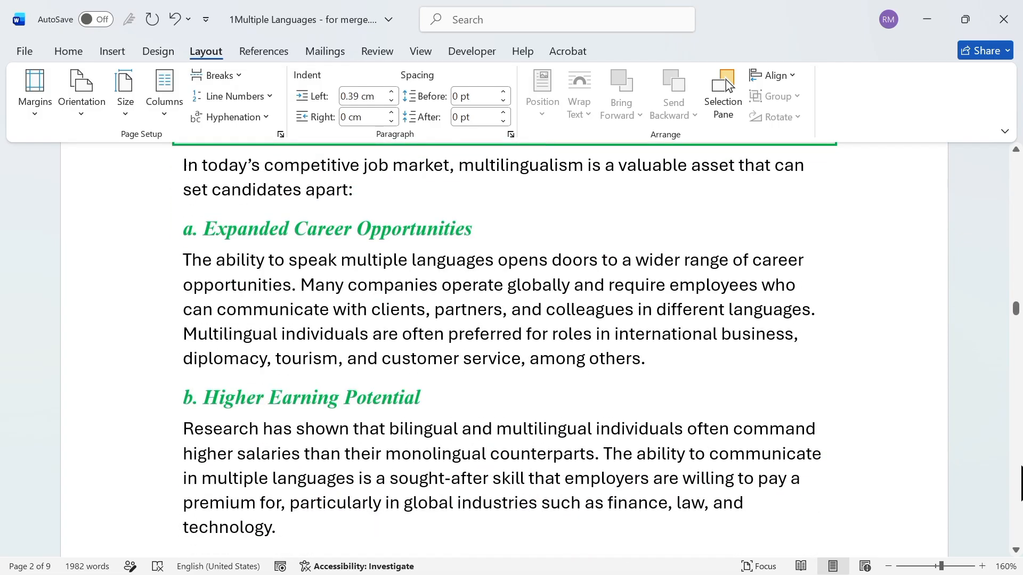
scroll(725, 79, "down", 5)
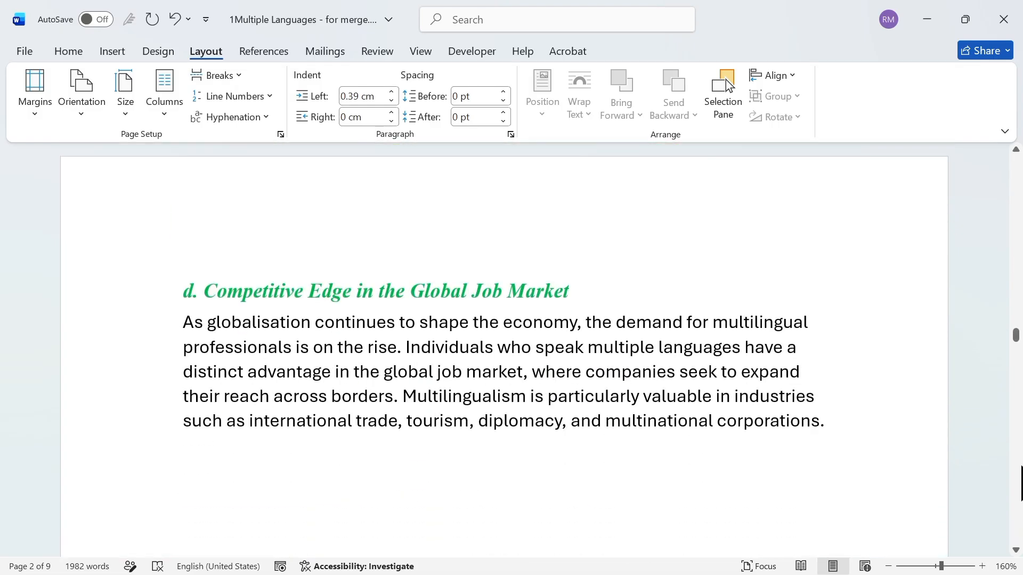
scroll(725, 79, "down", 5)
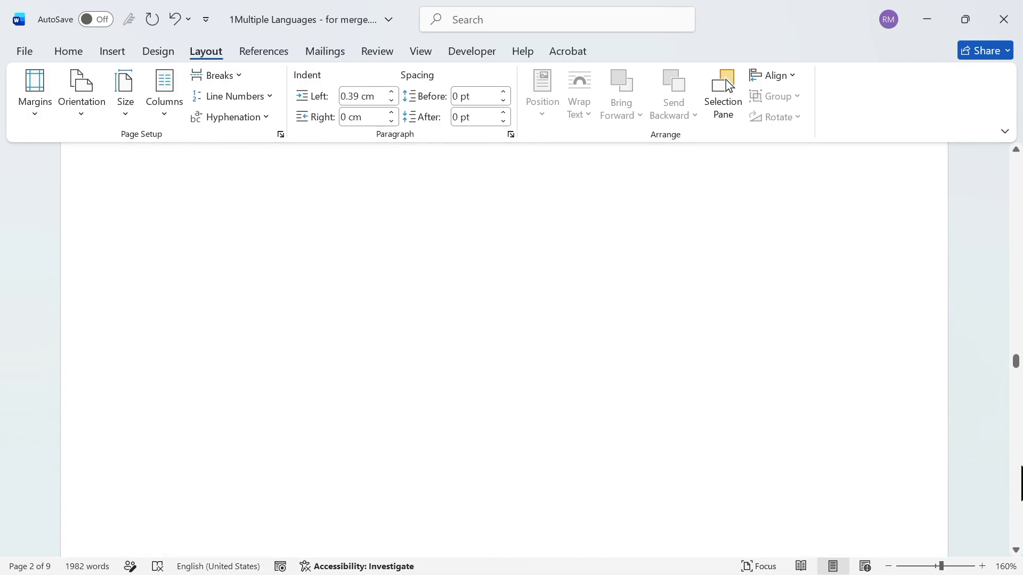
scroll(726, 79, "down", 20)
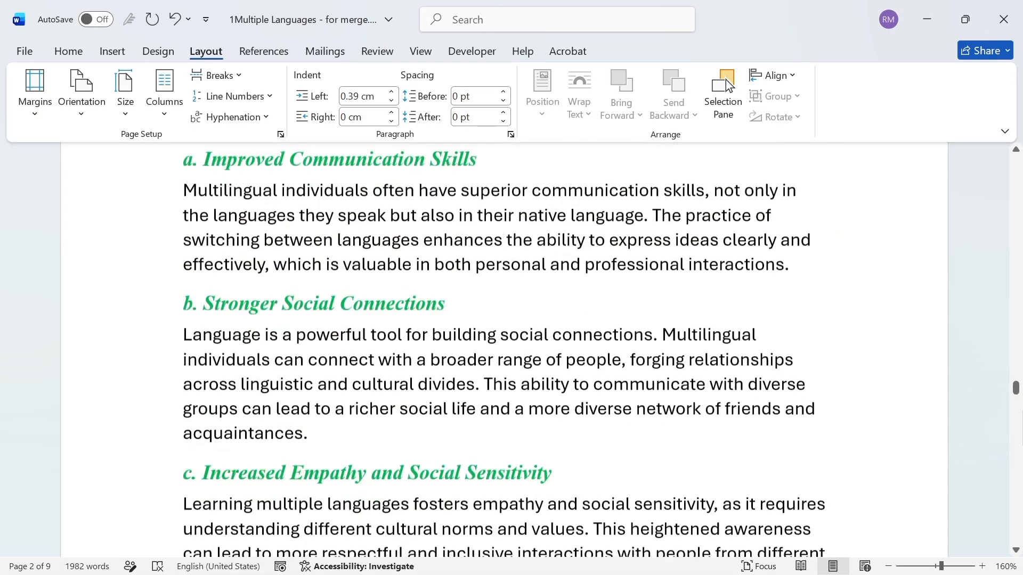
scroll(1018, 495, "down", 15)
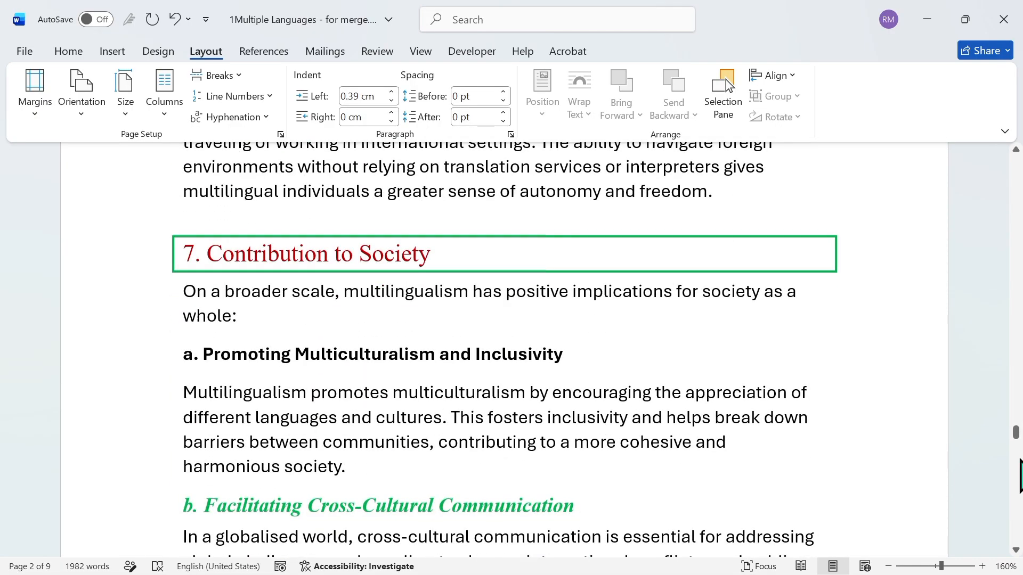
scroll(1018, 496, "down", 2)
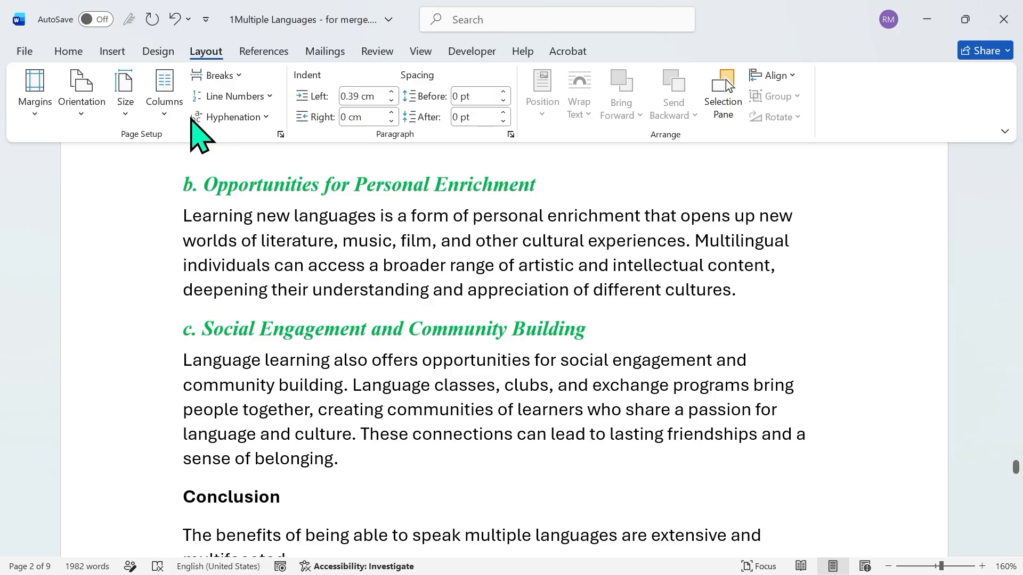
left_click(83, 51)
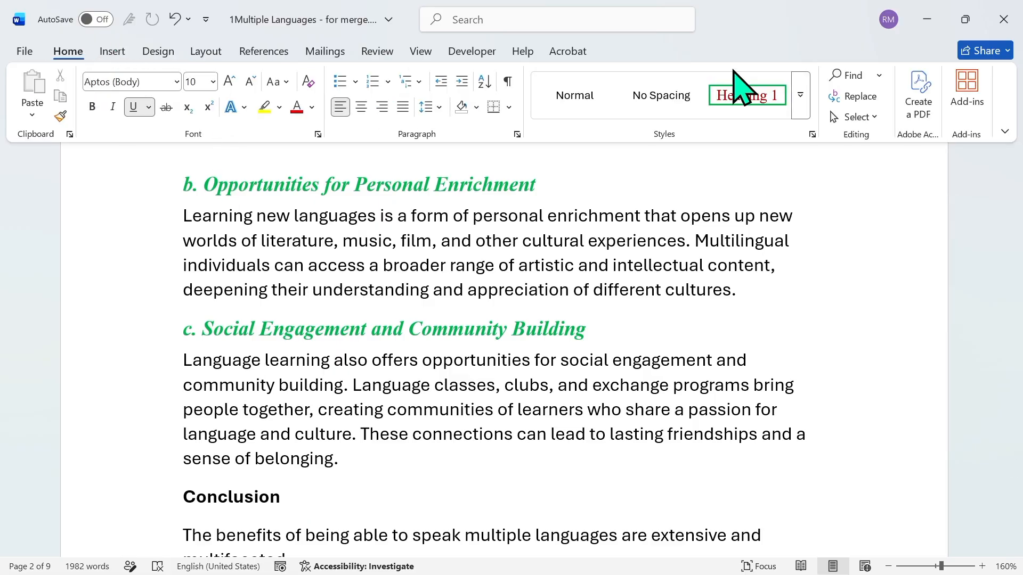
left_click(798, 100)
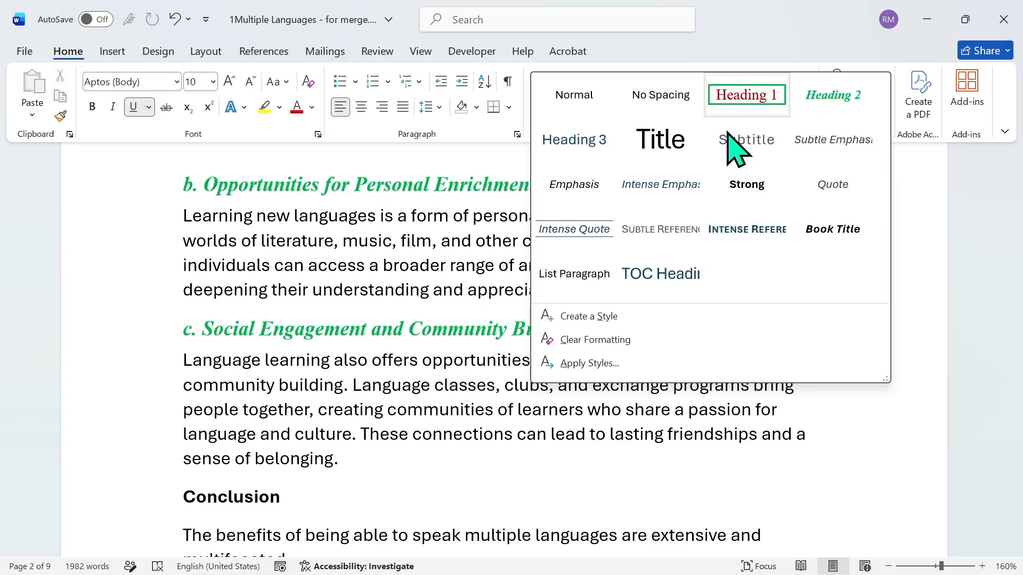
left_click(297, 495)
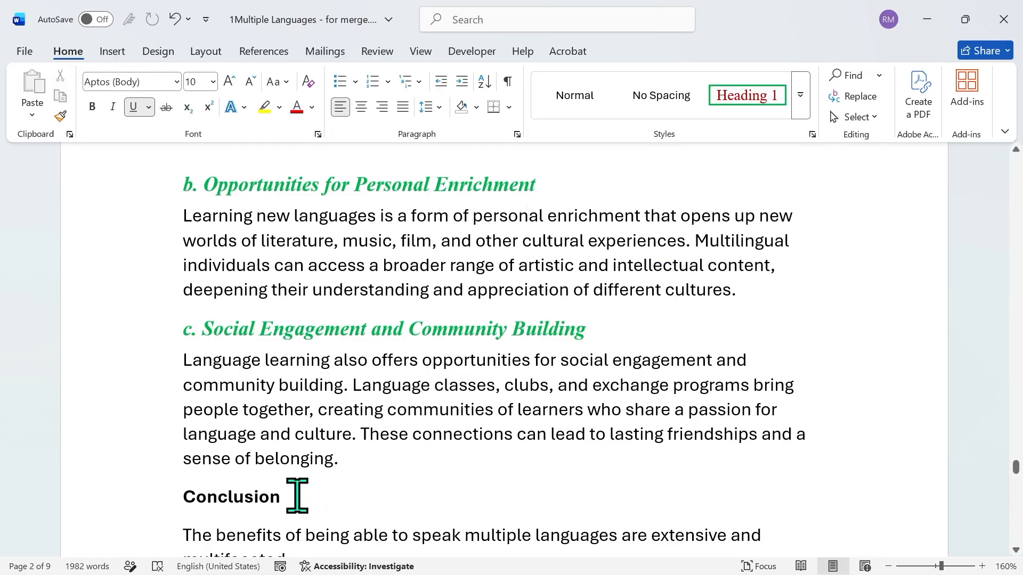
left_click(297, 495)
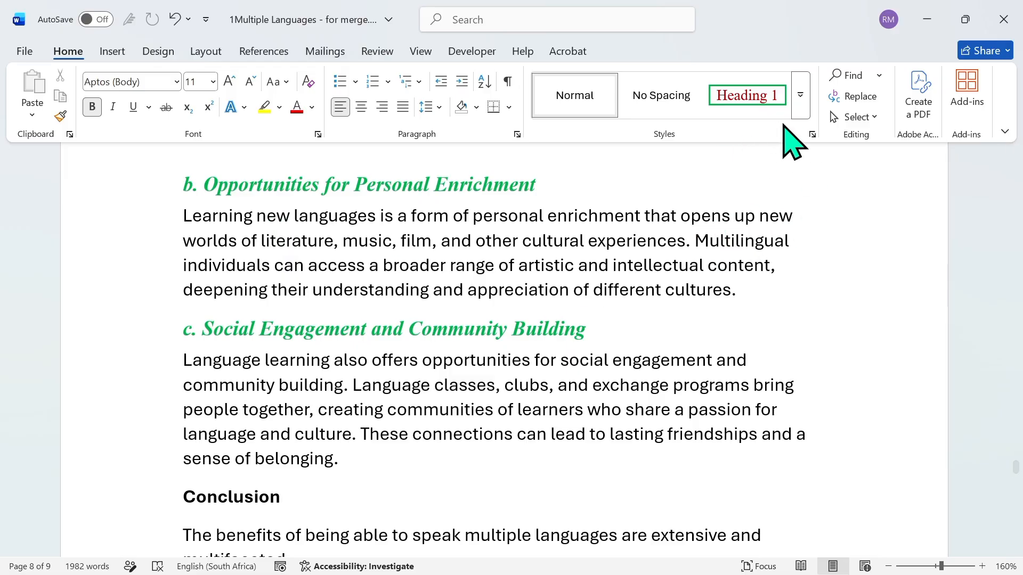
left_click(768, 109)
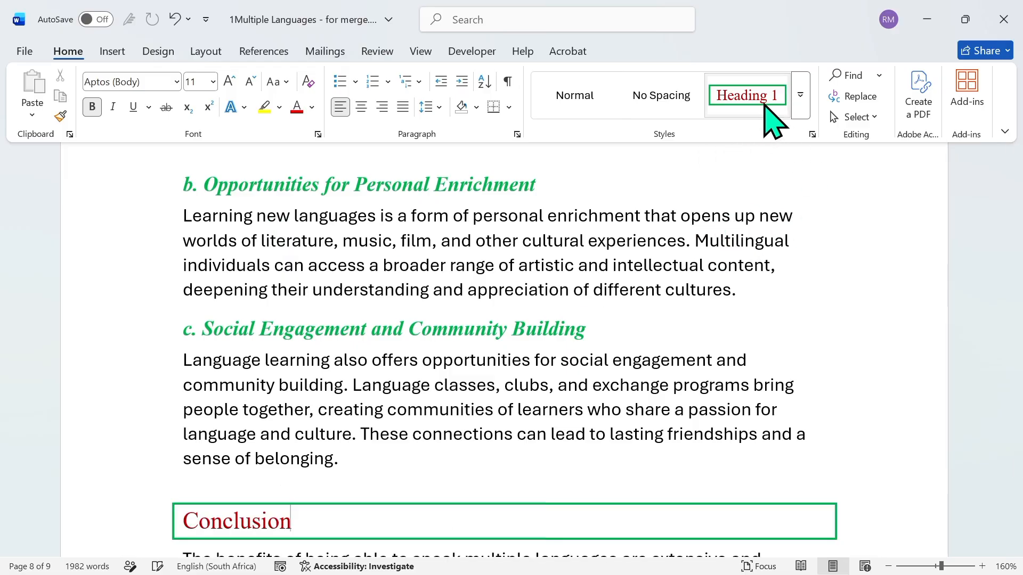
left_click(891, 245)
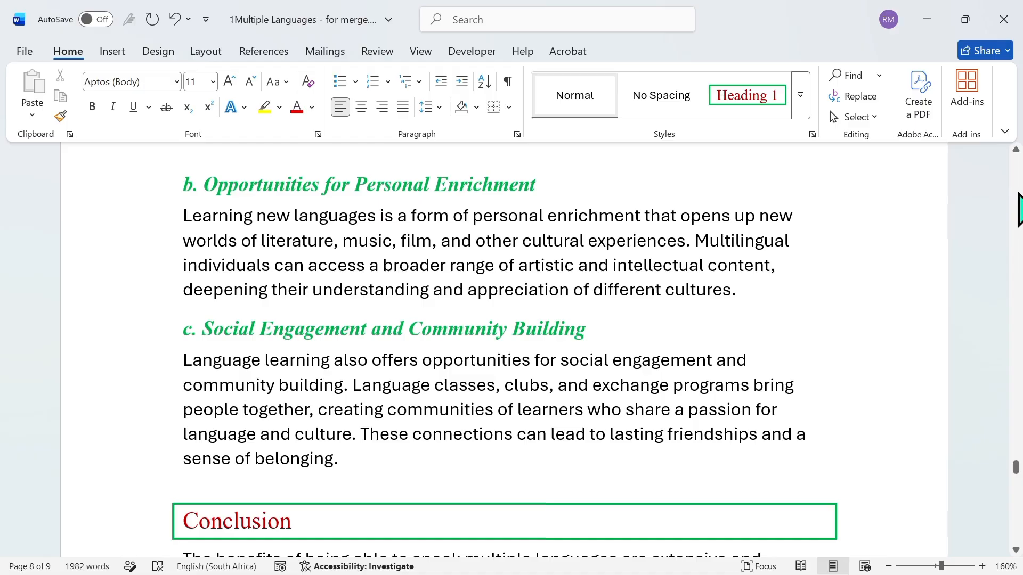
Update the table of contents on the first page, choosing to update the entire table, and check its last entries
scroll(1019, 210, "up", 20)
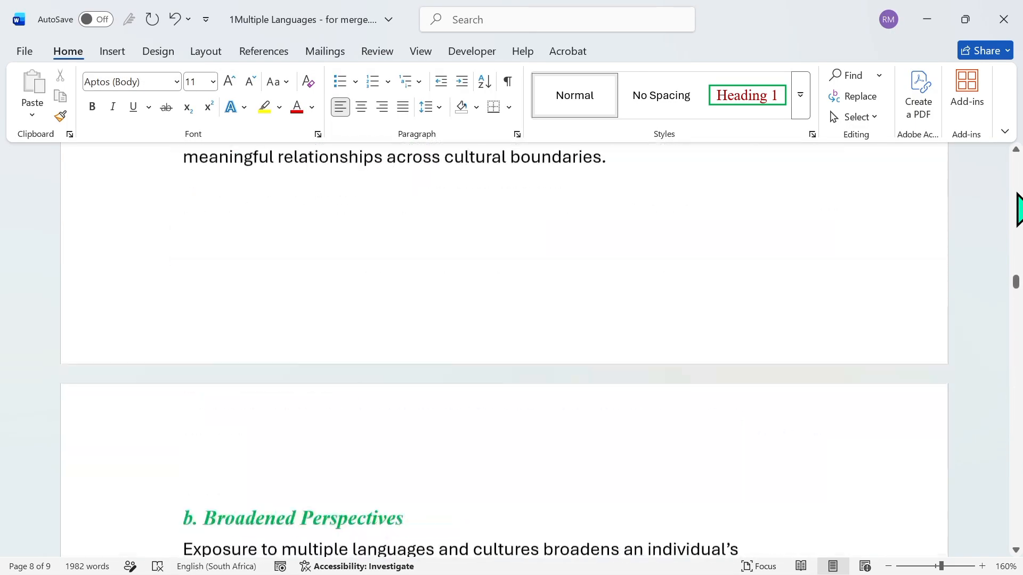
scroll(1019, 210, "up", 20)
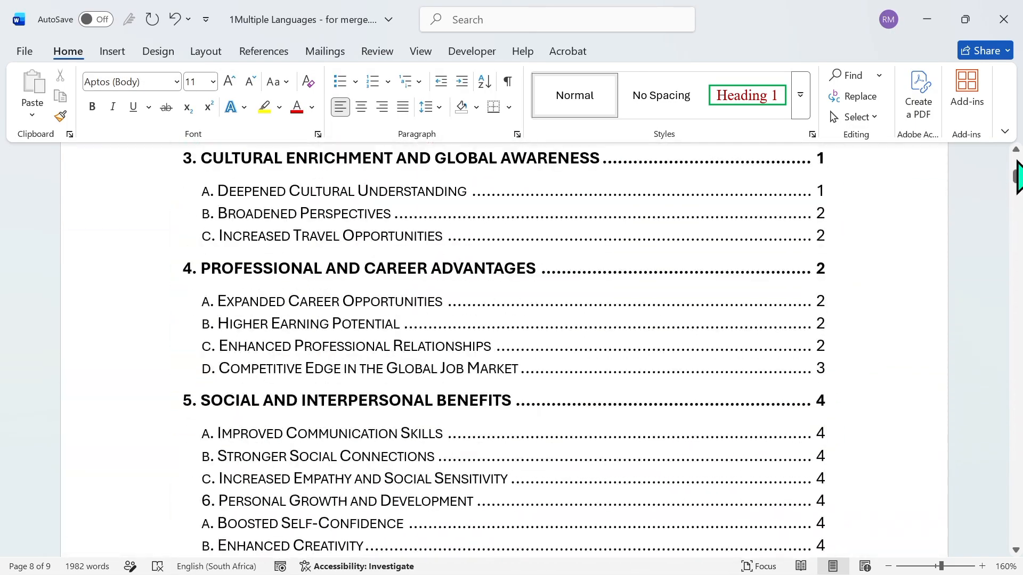
scroll(1018, 177, "up", 6)
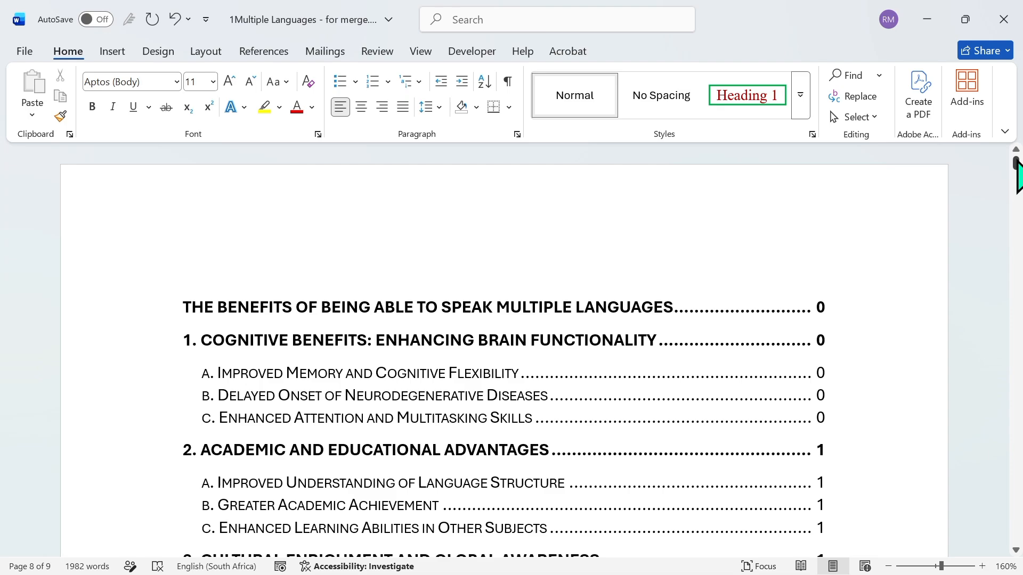
double_click(627, 312)
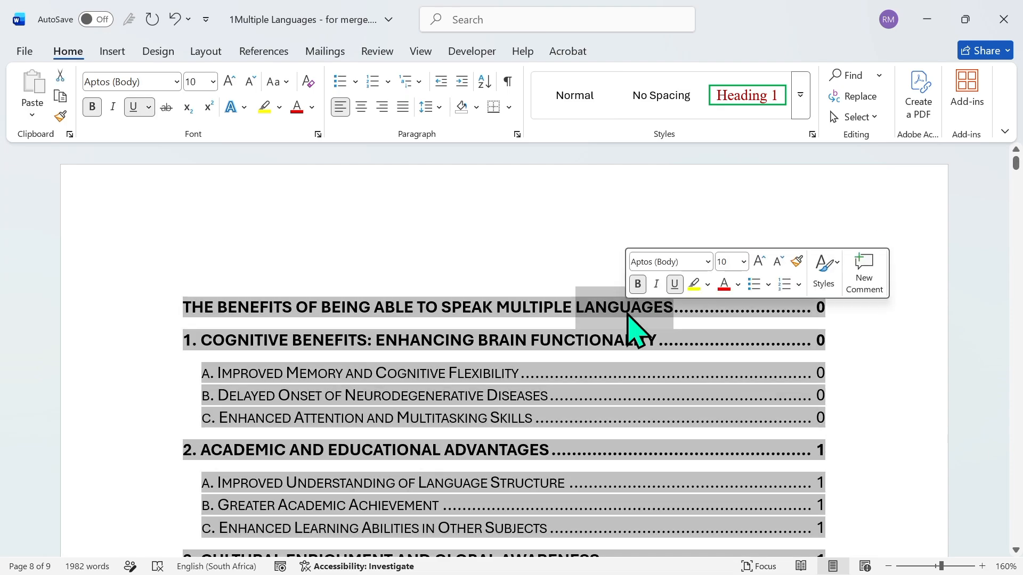
right_click(628, 315)
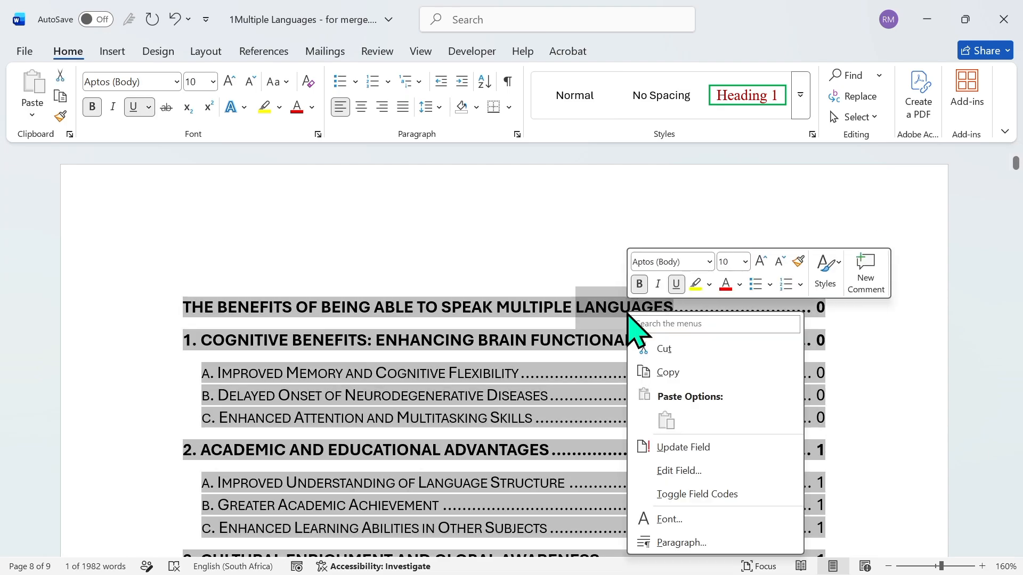
left_click(667, 442)
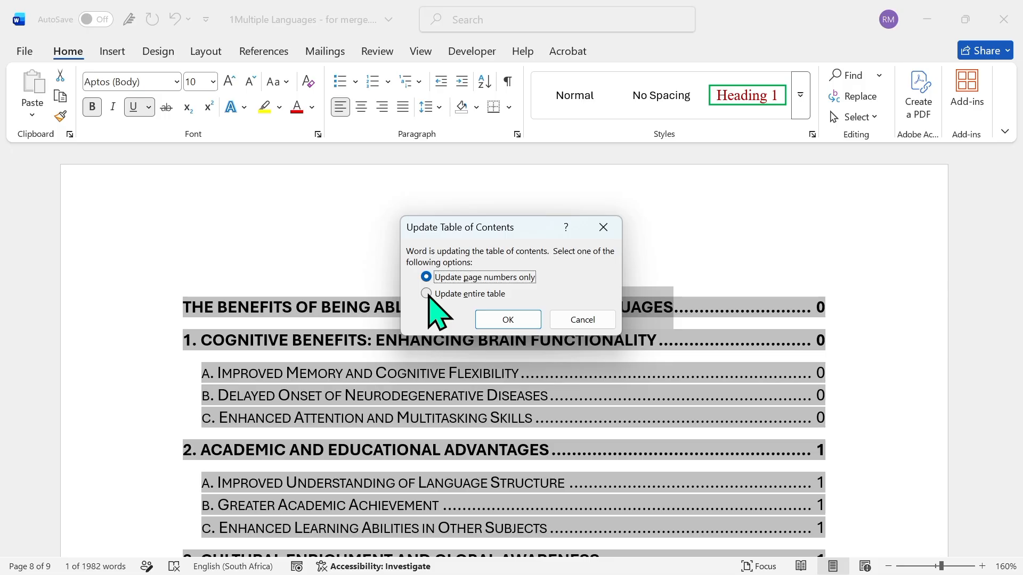
left_click(490, 320)
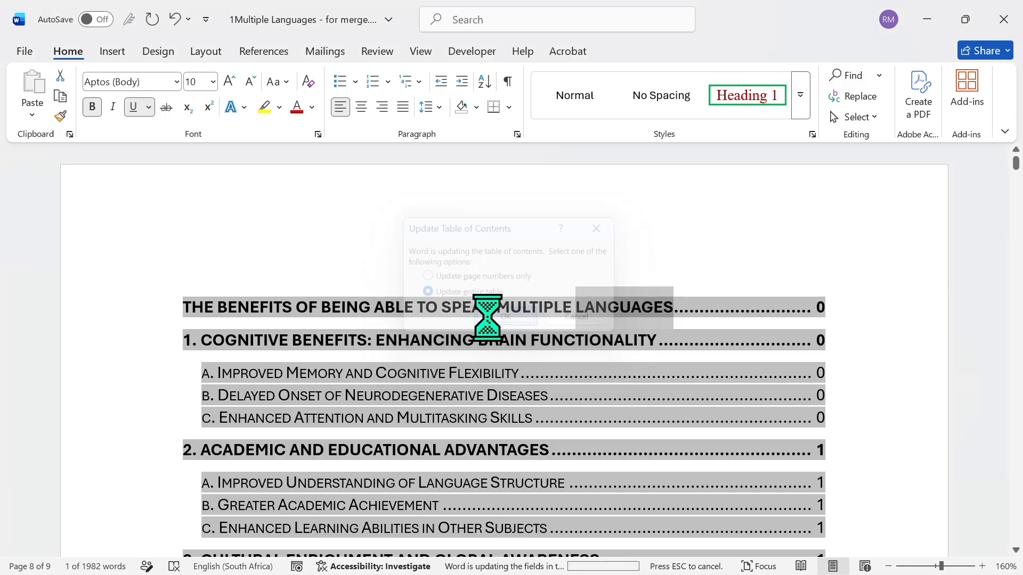
scroll(1015, 491, "down", 15)
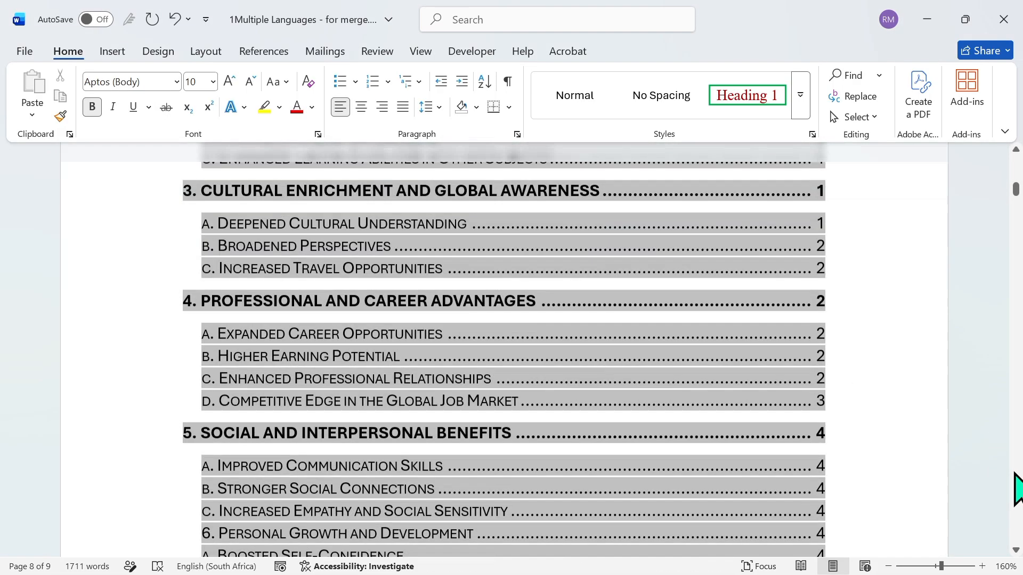
scroll(1016, 186, "up", 5)
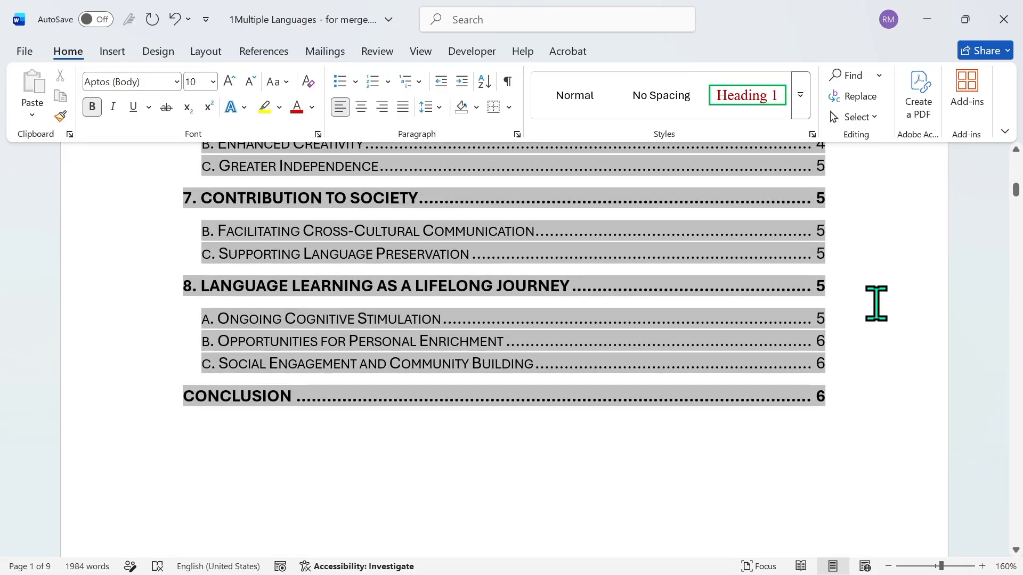
Insert a page break before the first entry of the table of contents to leave a blank page ahead of it
scroll(1016, 173, "up", 5)
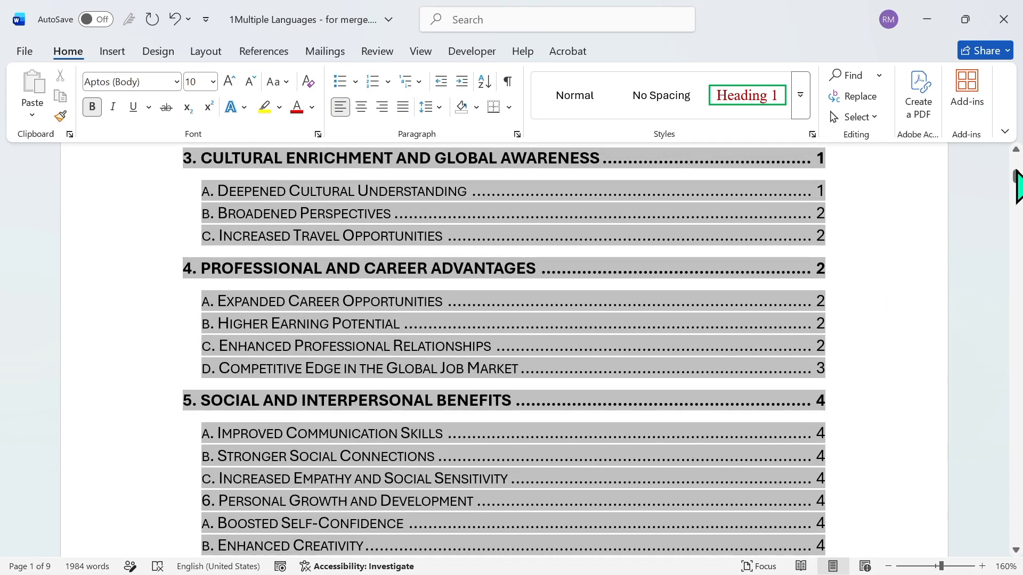
scroll(1018, 183, "up", 2)
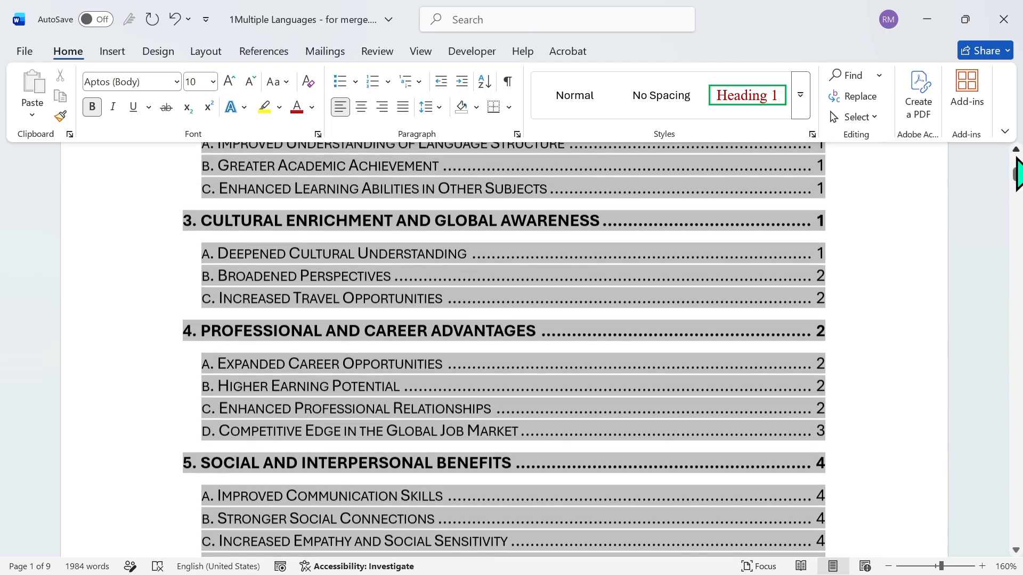
scroll(1017, 173, "up", 4)
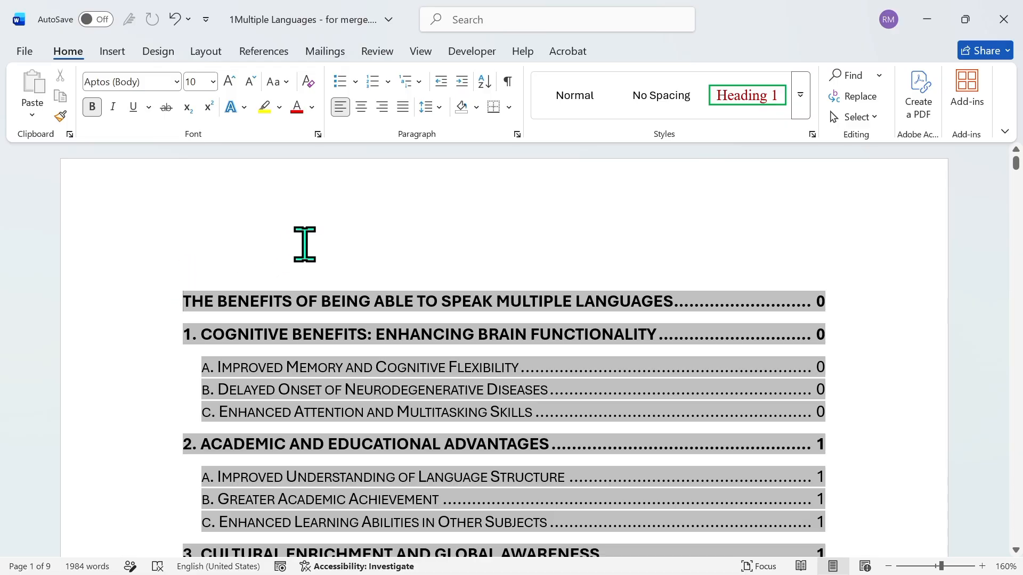
left_click(222, 55)
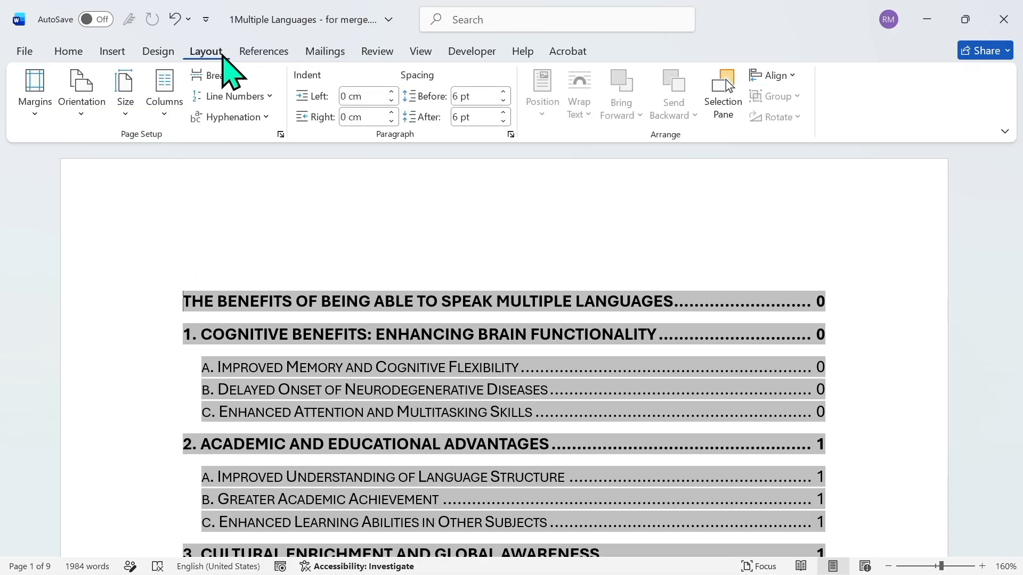
left_click(237, 79)
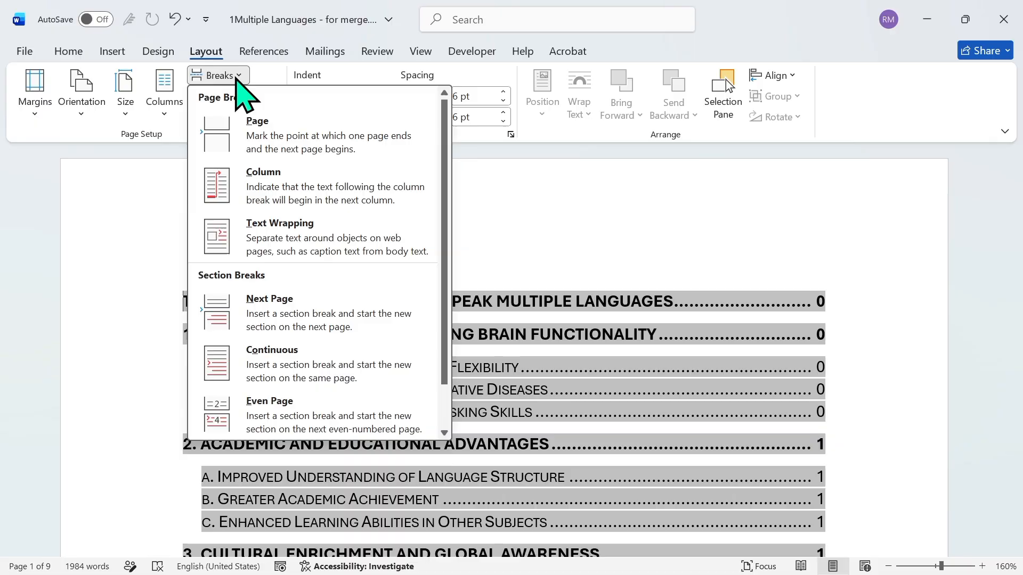
left_click(249, 131)
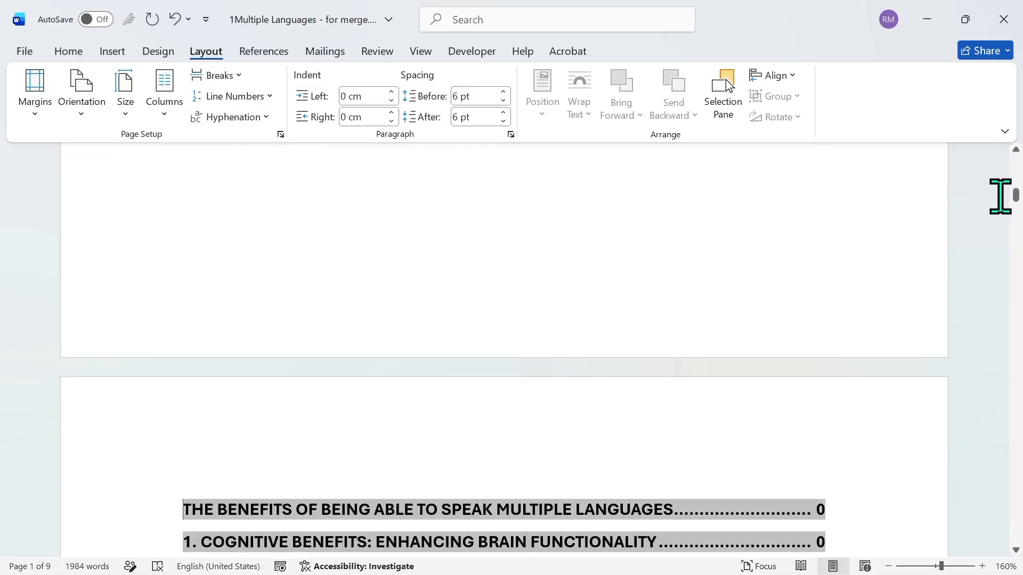
Insert the built-in Filigree cover page at the start of the document
left_click_drag(1018, 194, 1018, 162)
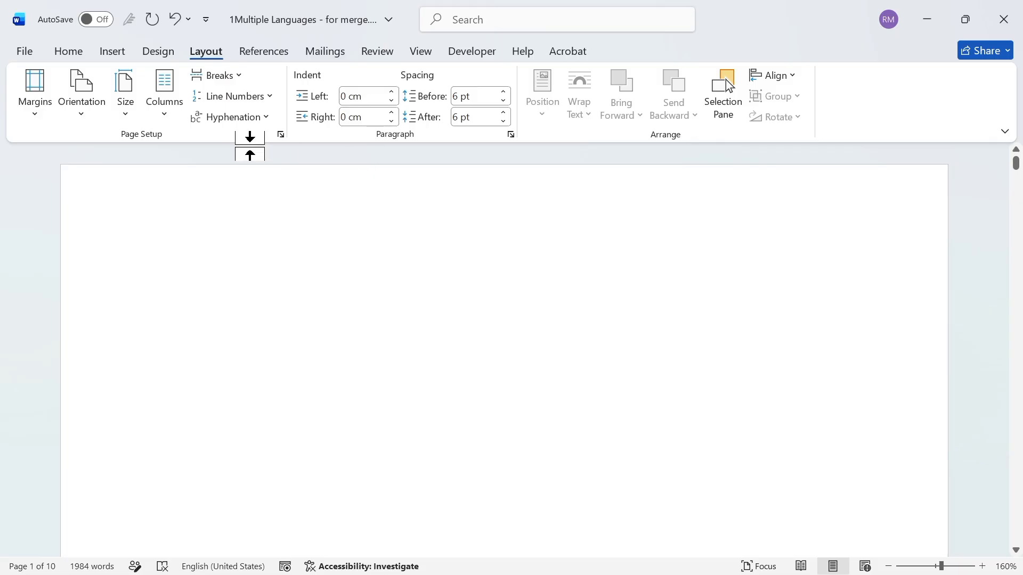
left_click(113, 51)
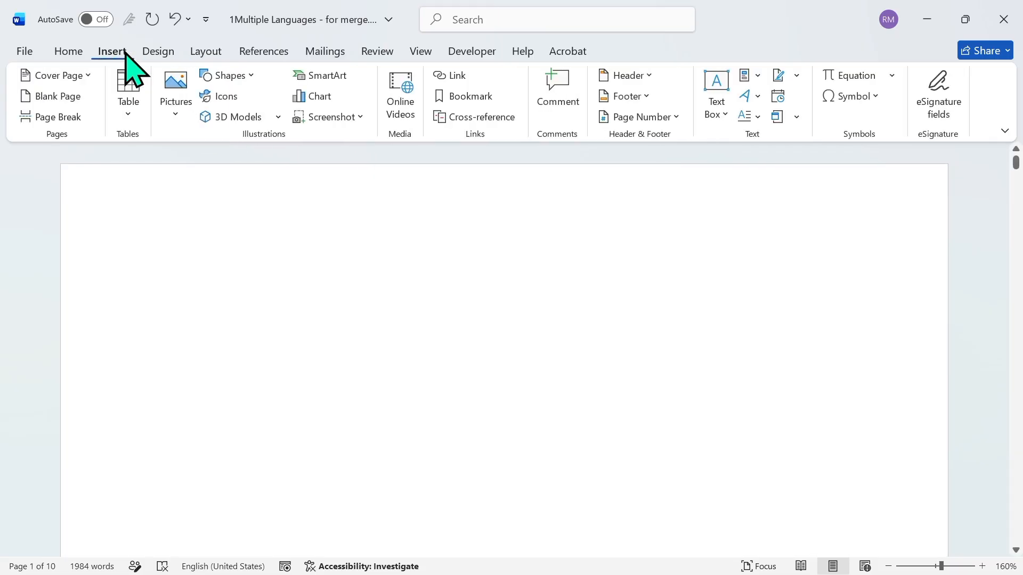
left_click(93, 76)
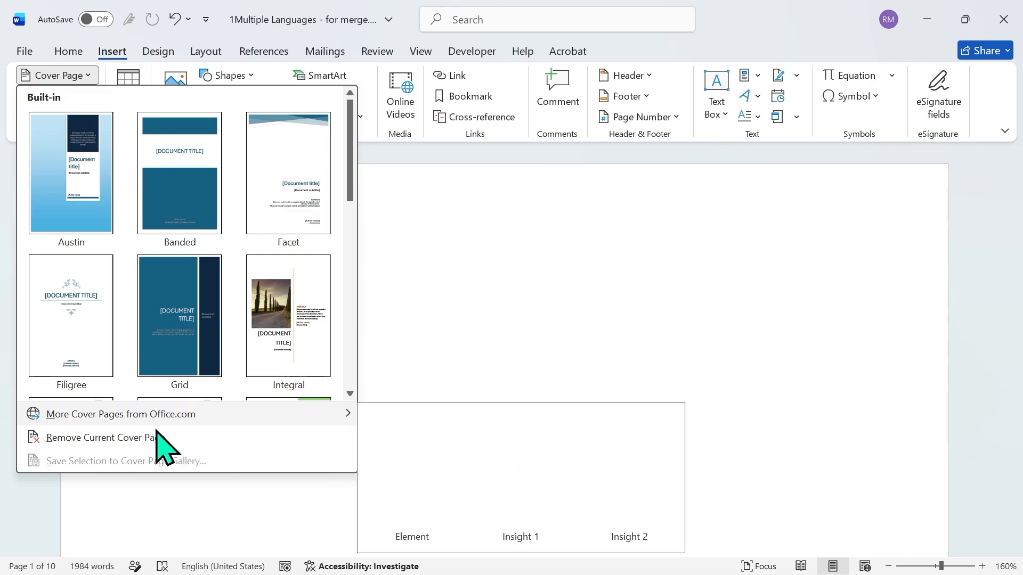
left_click(350, 394)
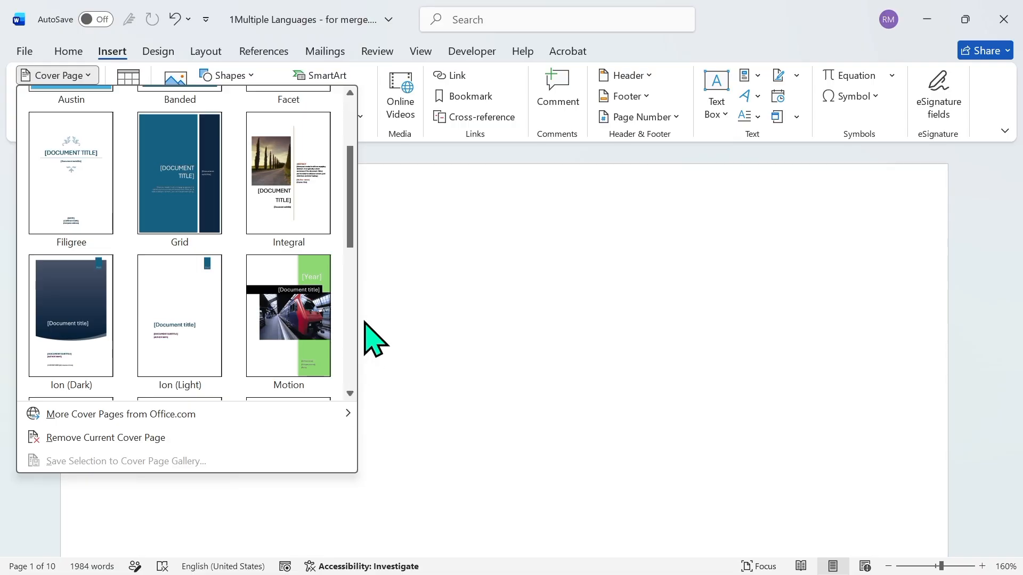
left_click(91, 174)
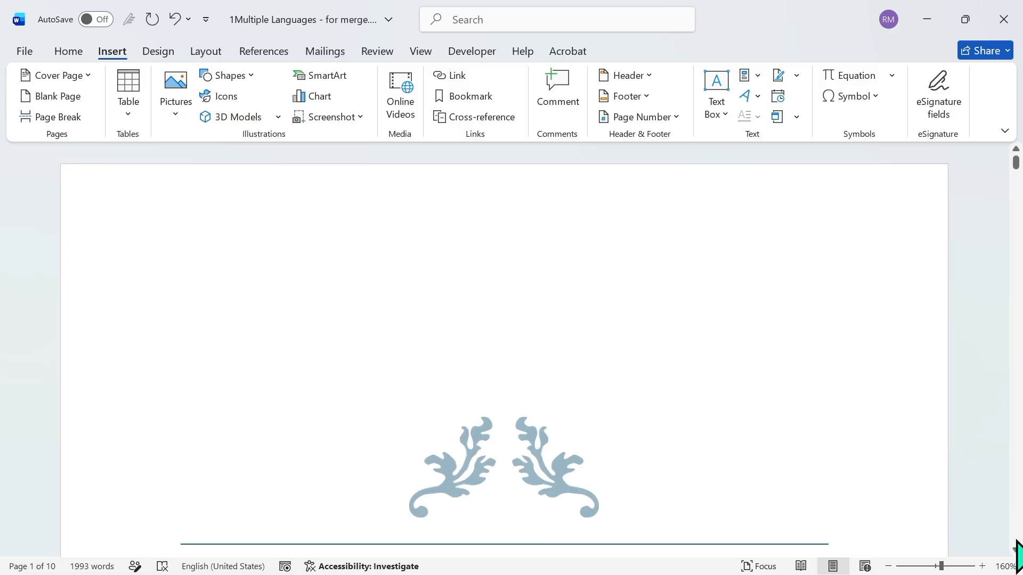
Replace the title placeholder on the cover page with TABLE OF CONTENTS, keeping the title area between the two lines
scroll(1017, 549, "down", 10)
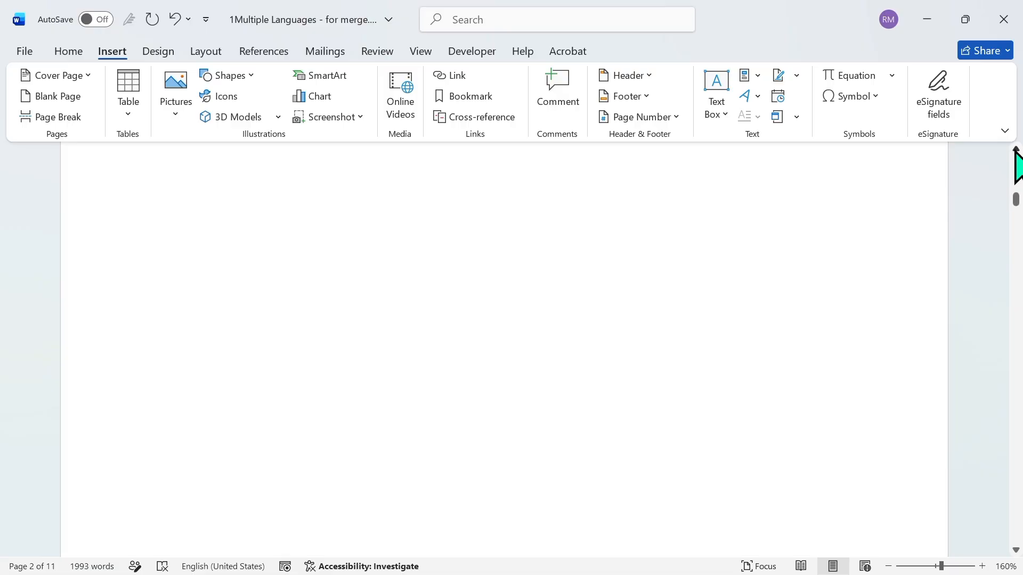
left_click_drag(1019, 183, 1014, 164)
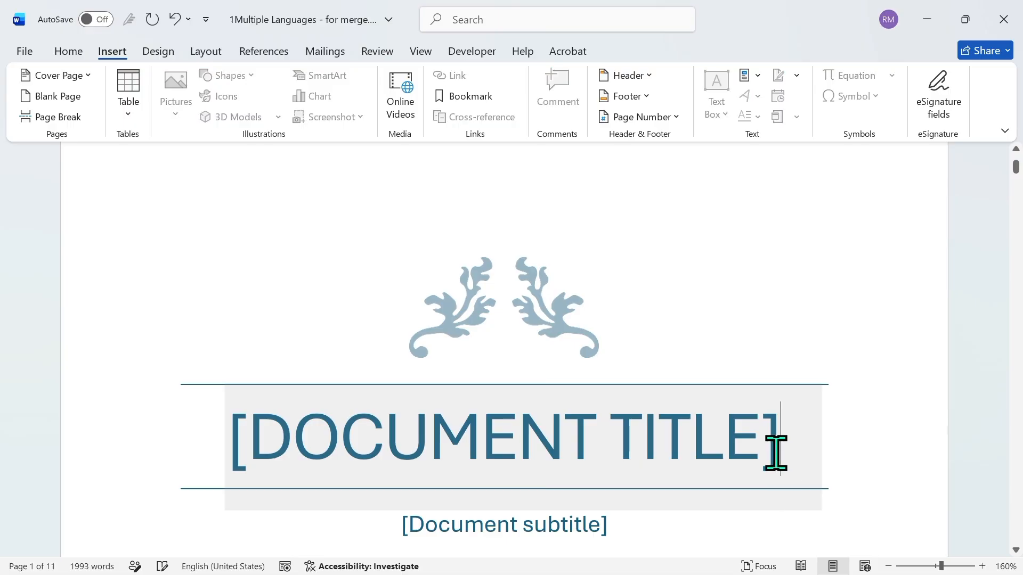
key("BackSpace")
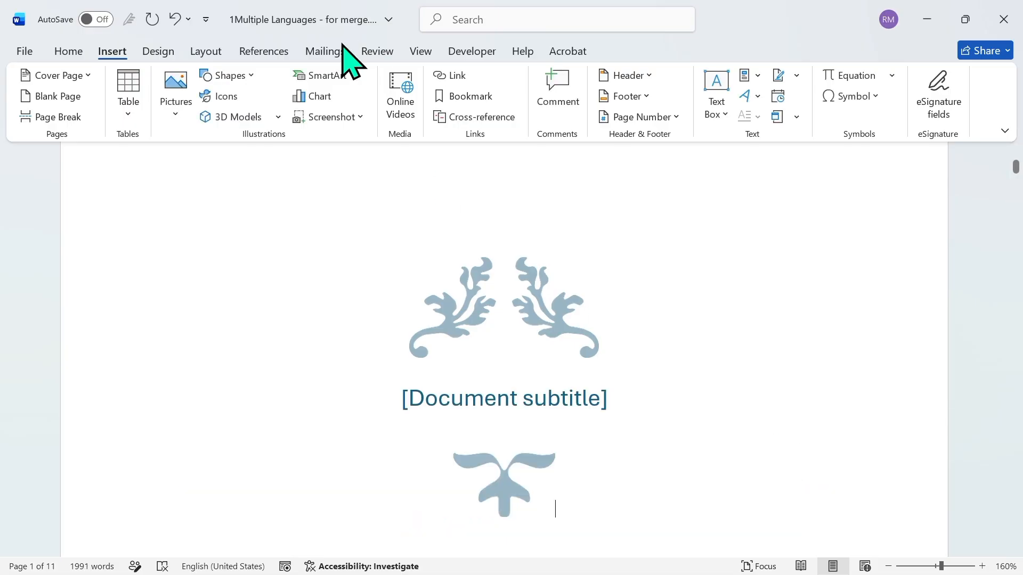
left_click(176, 19)
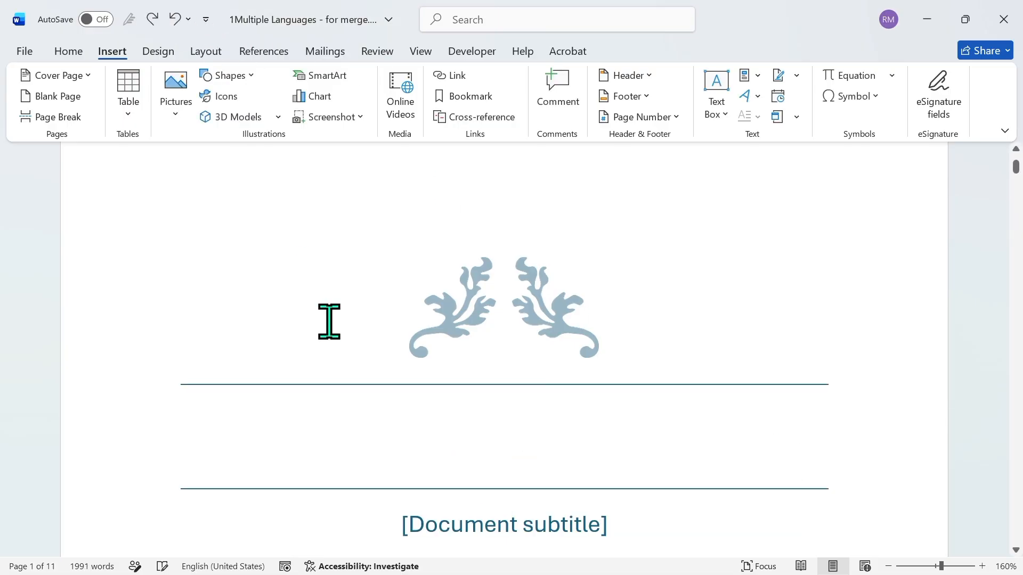
type("TAB")
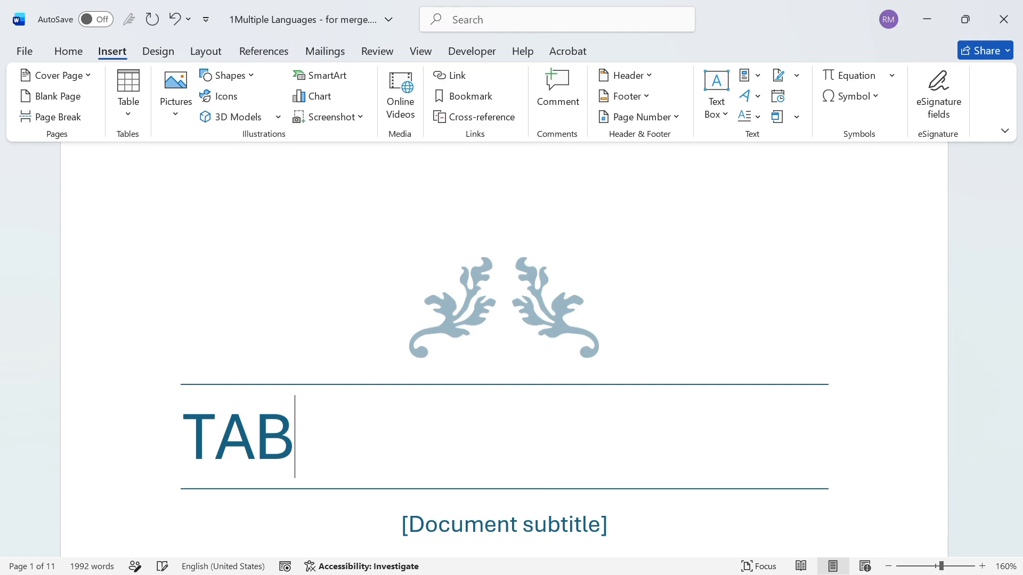
type("LE OF ")
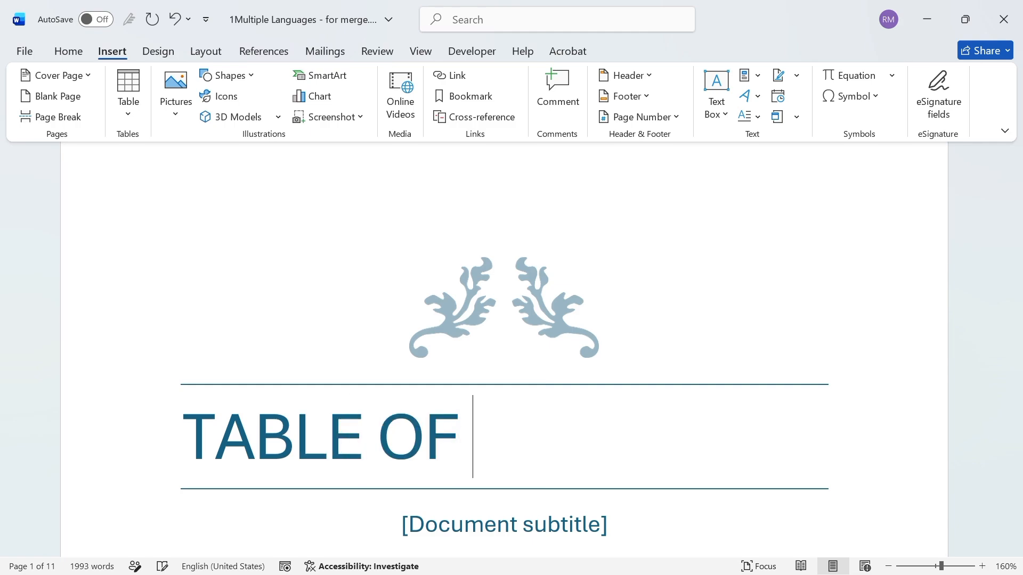
type("CONTEN")
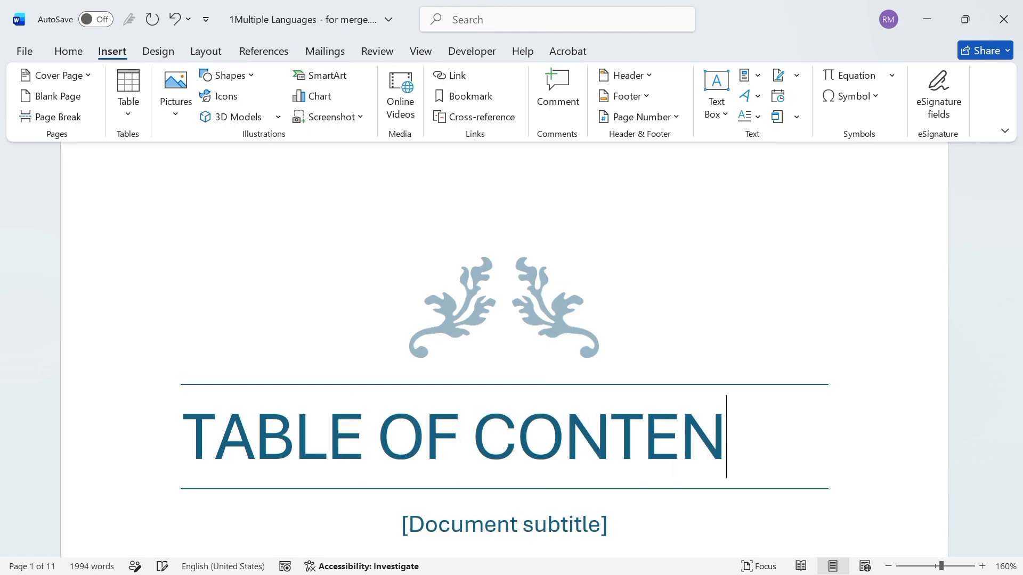
type("TS")
key("Left")
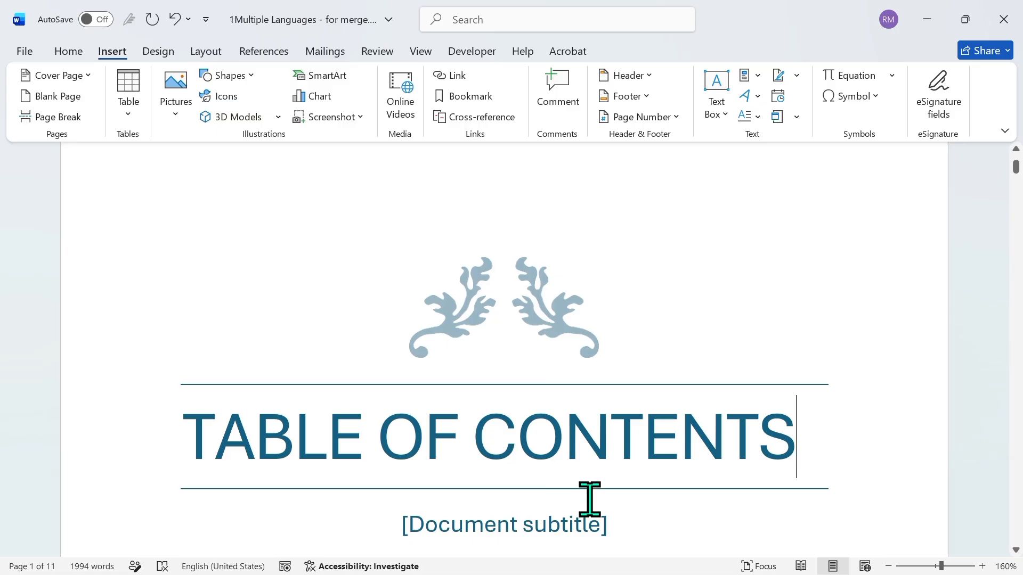
Replace the subtitle placeholder on the cover page with "Cover page"
left_click(606, 529)
key("BackSpace")
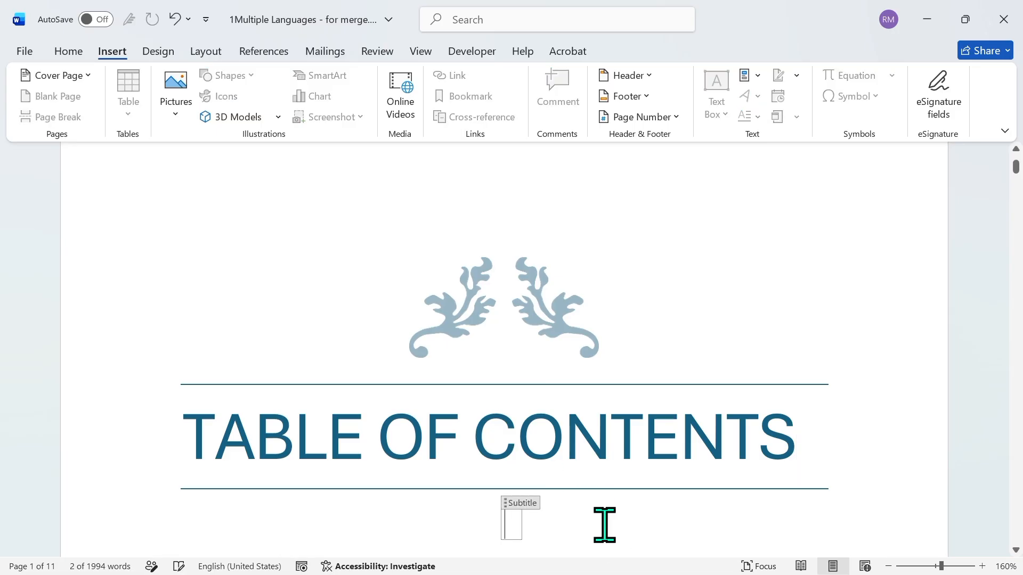
type("COve")
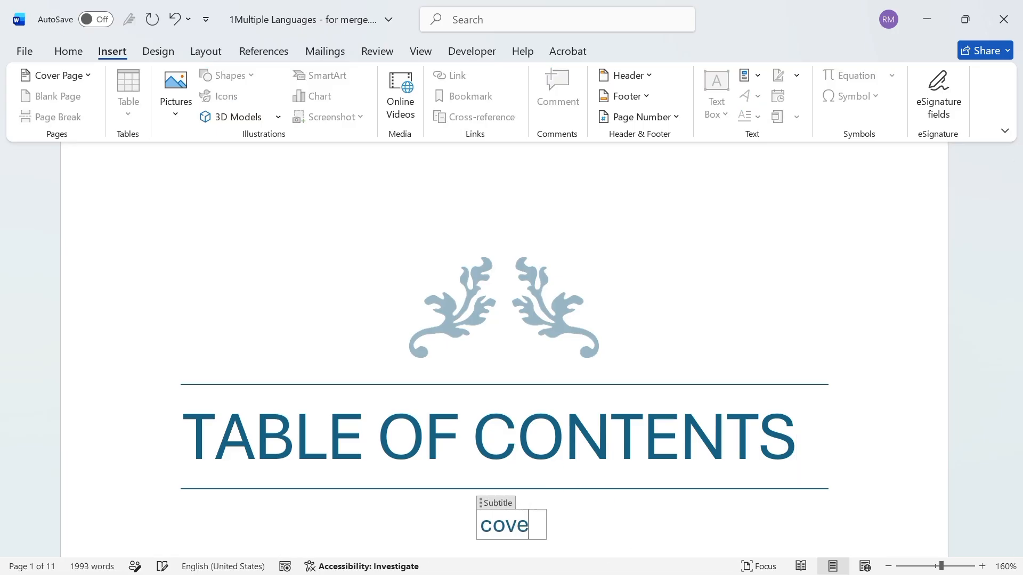
type("r page")
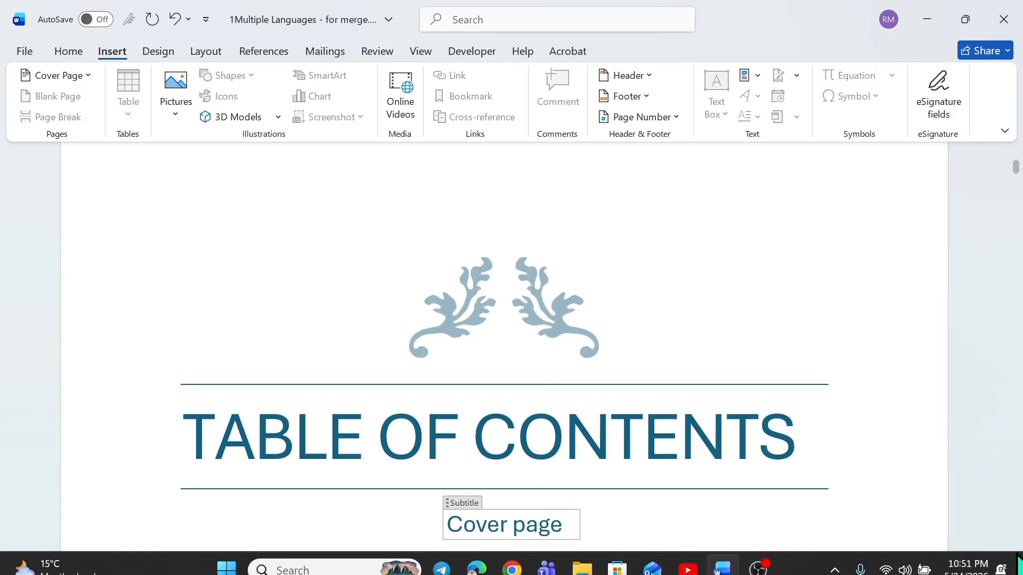
Insert a = (Formula) field in the blank area below the lower ornament on the cover page, preserving formatting during updates
scroll(1017, 554, "down", 5)
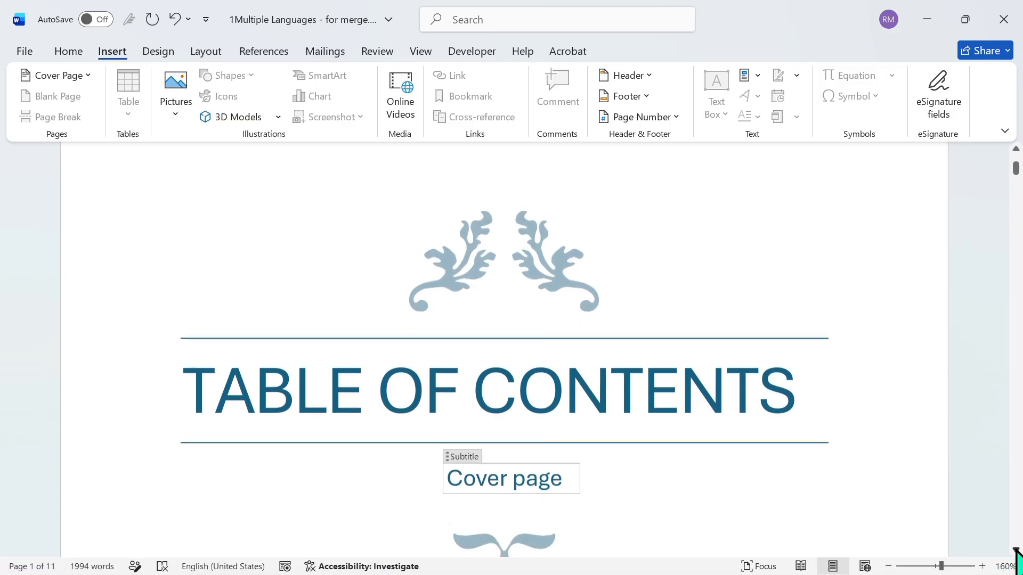
scroll(1016, 554, "down", 7)
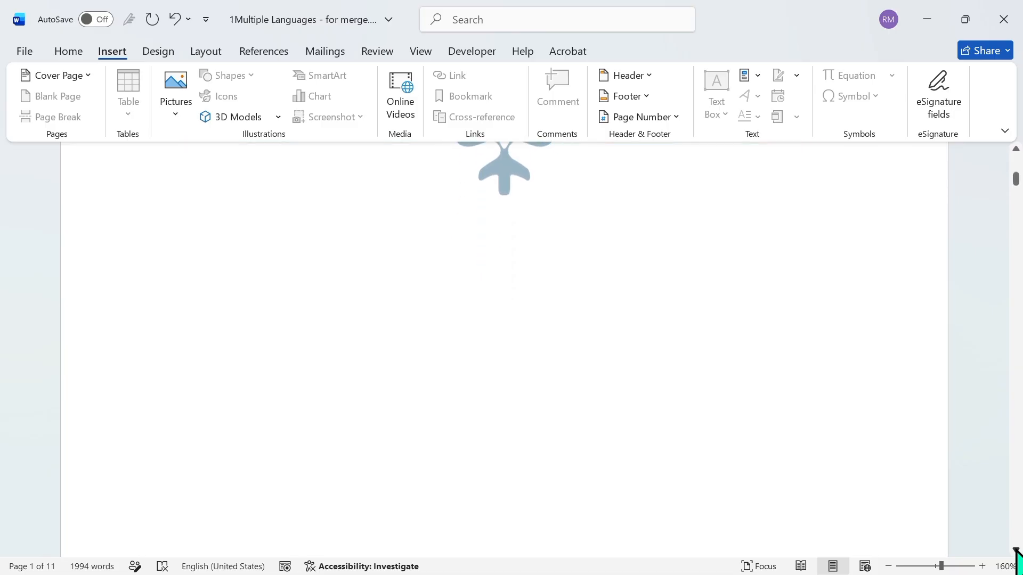
scroll(1017, 554, "down", 2)
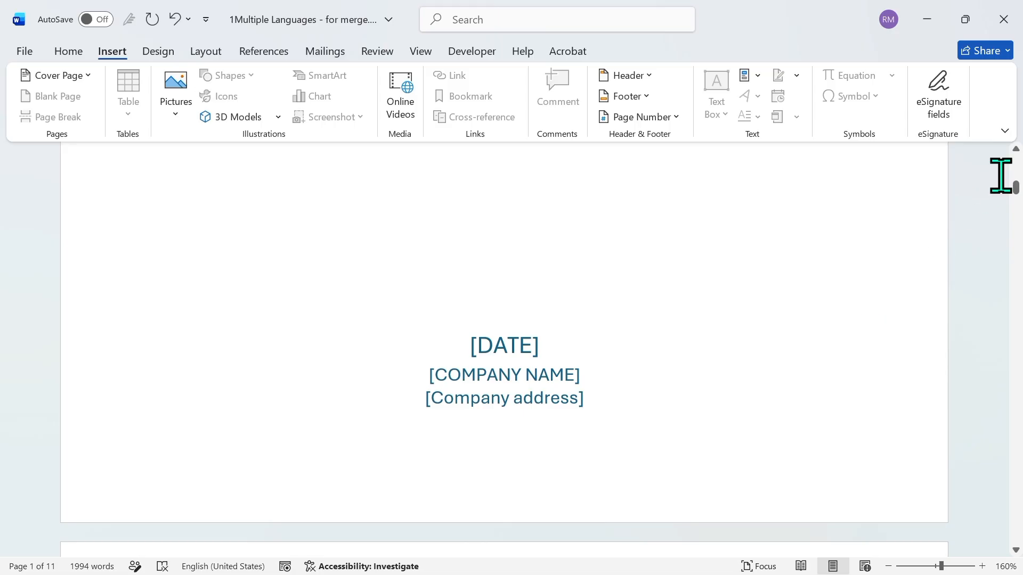
scroll(1018, 154, "up", 4)
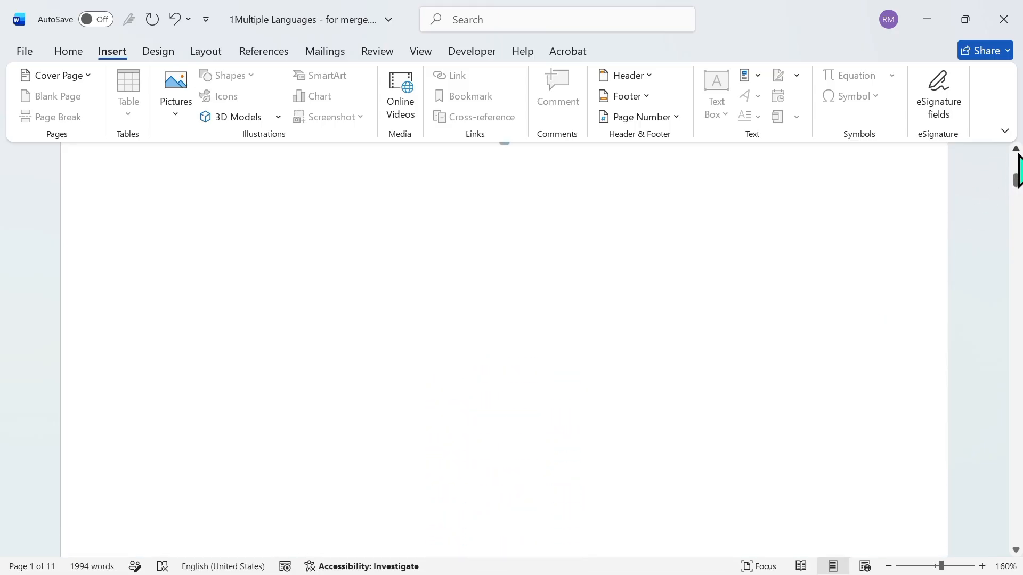
scroll(1018, 171, "up", 2)
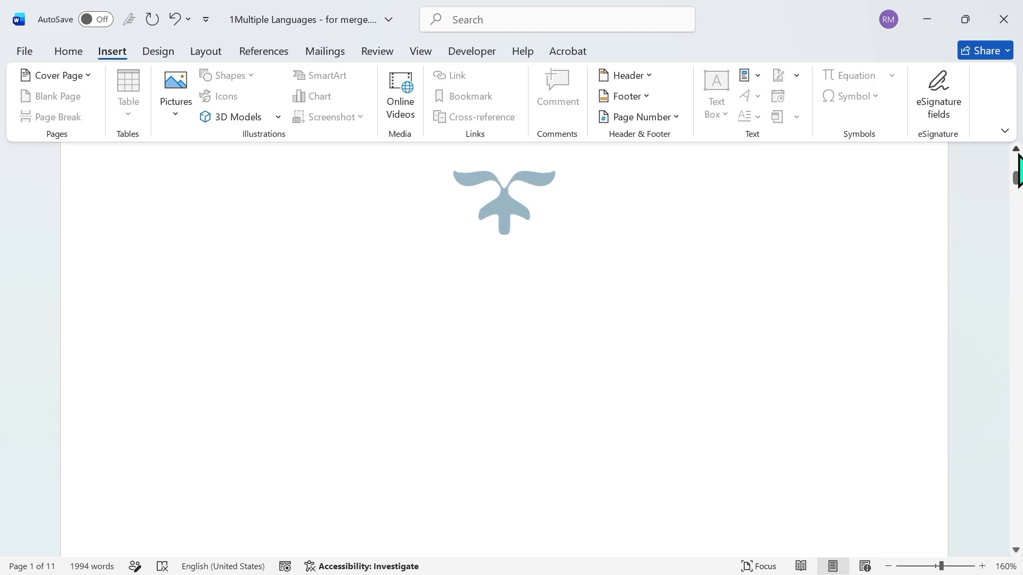
left_click(583, 315)
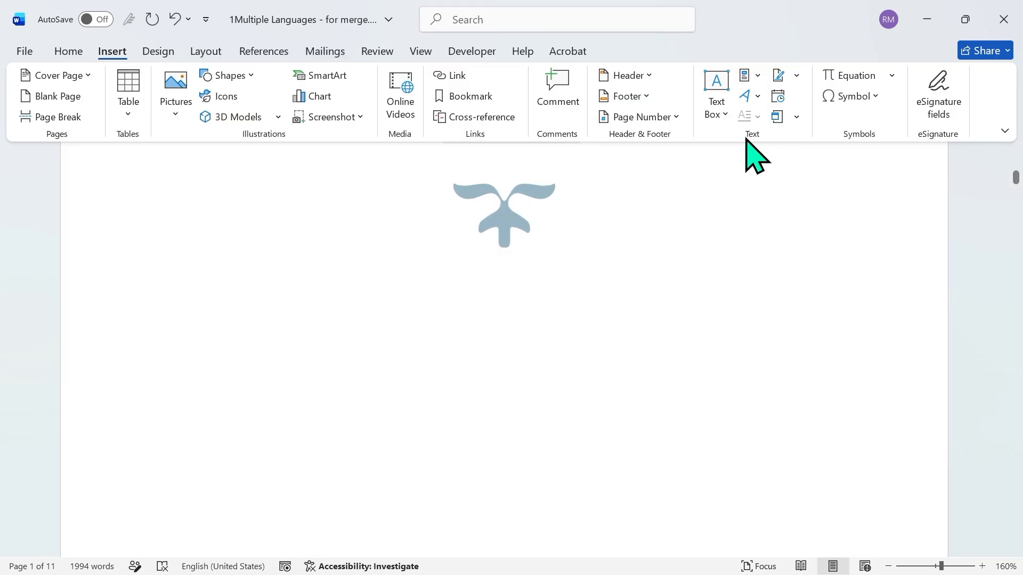
left_click(757, 75)
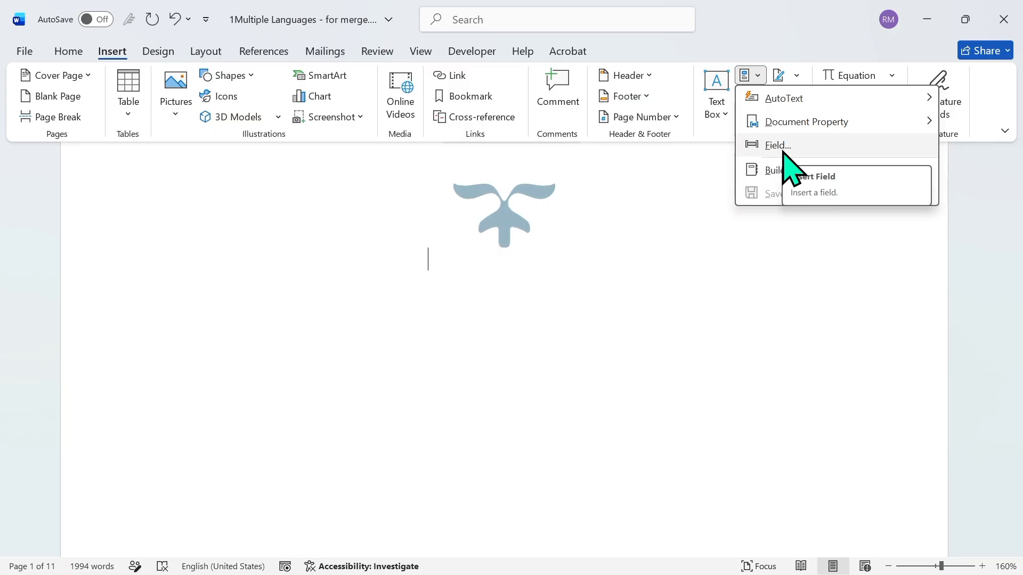
left_click(788, 169)
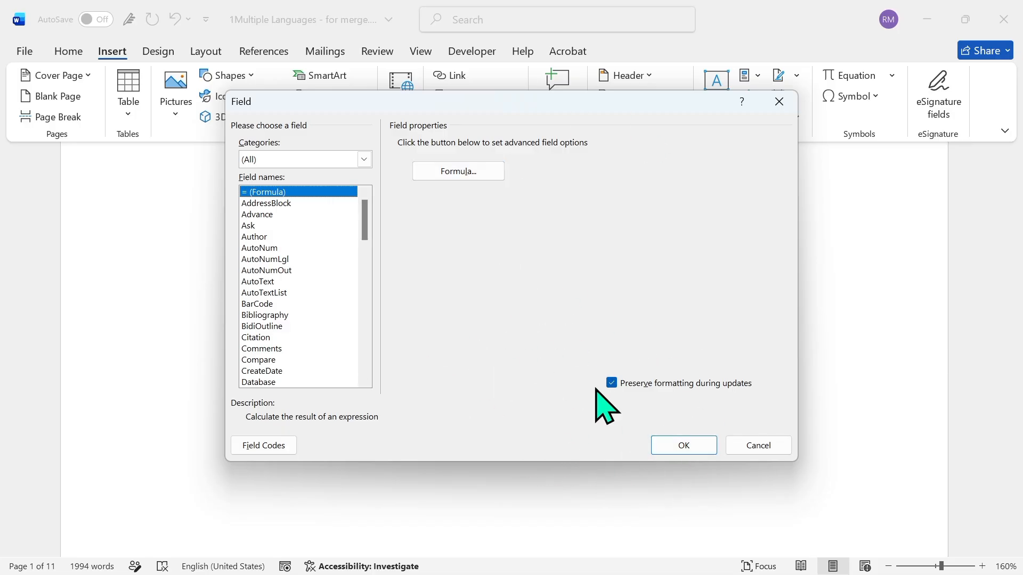
left_click(683, 444)
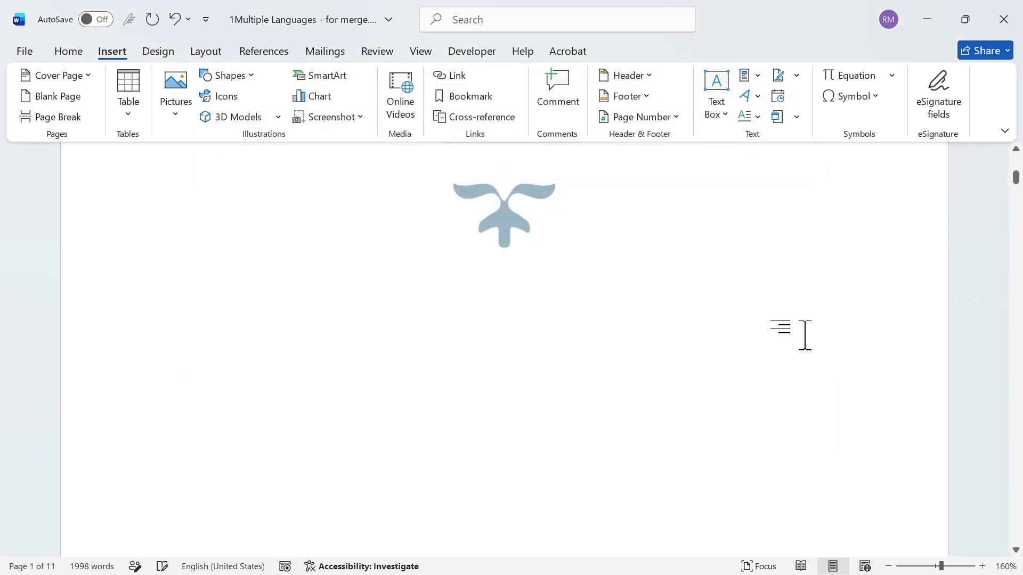
scroll(1016, 178, "up", 5)
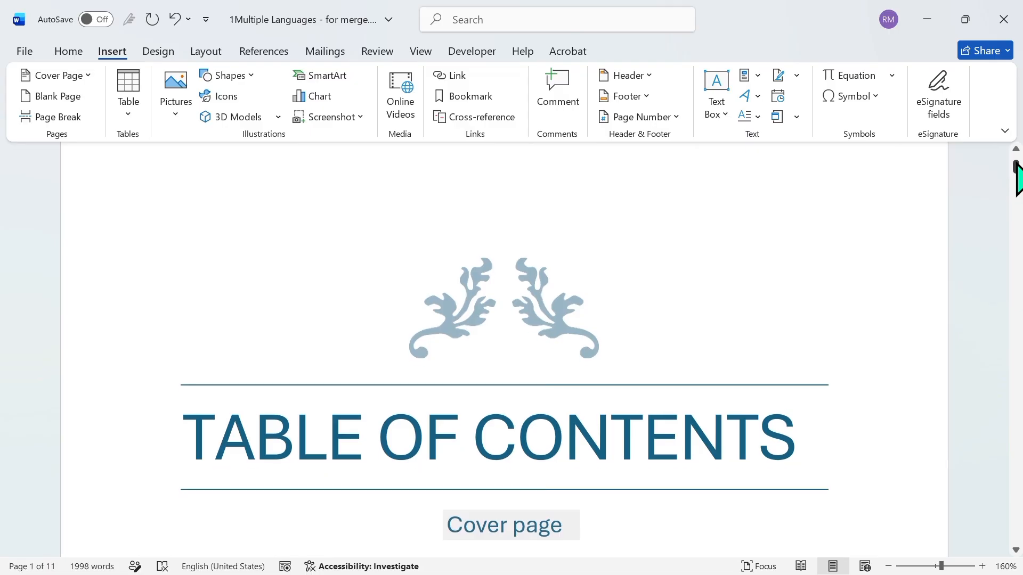